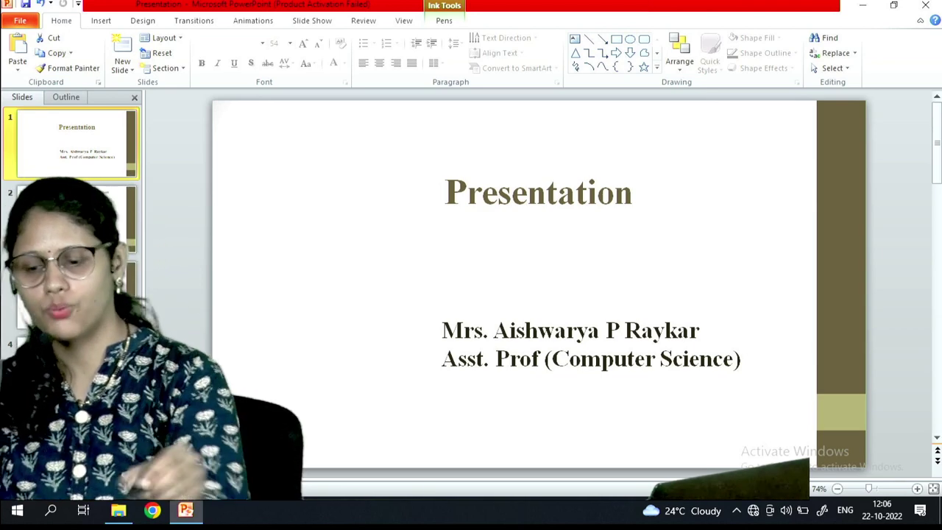
Open the File backstage Info page for Presentation.pptx.
{"action": "left_click", "coordinate": [20, 20]}
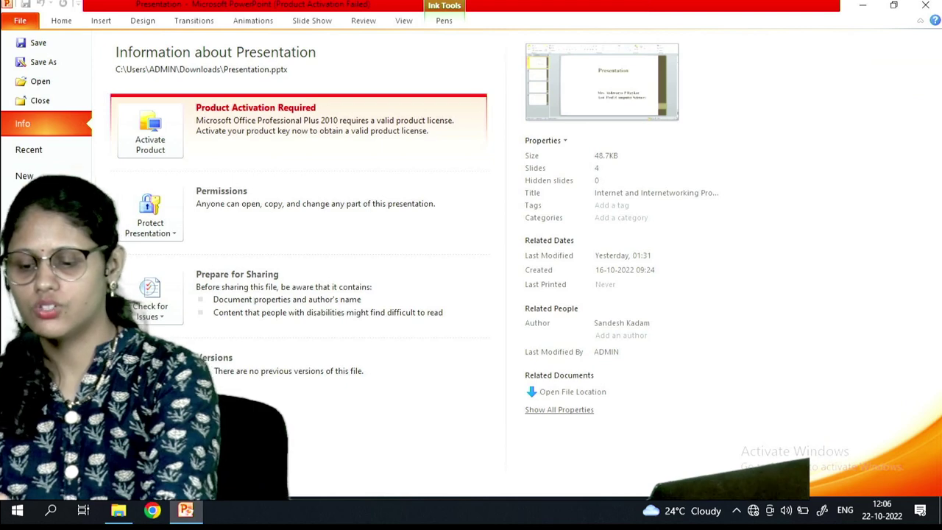
Create a new blank presentation, then switch back to the original Presentation window.
{"action": "left_click", "coordinate": [24, 176]}
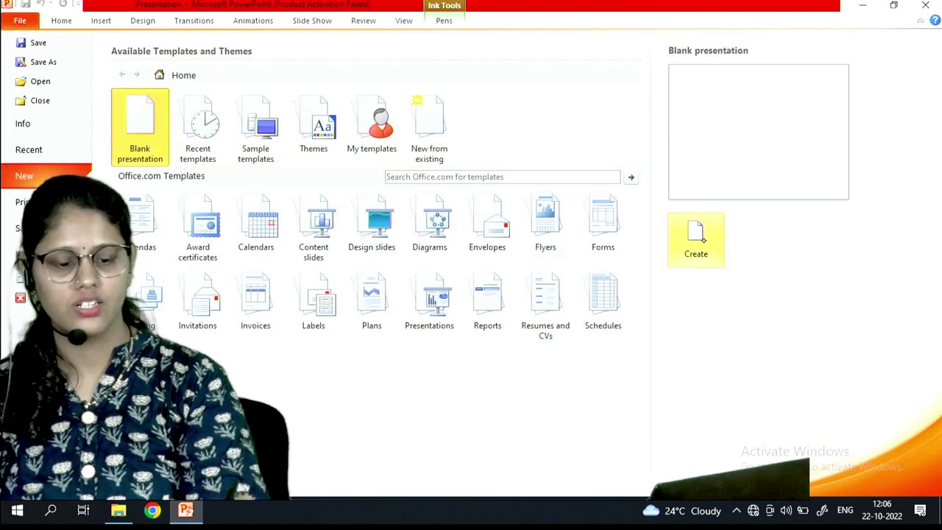
{"action": "left_click", "coordinate": [696, 243]}
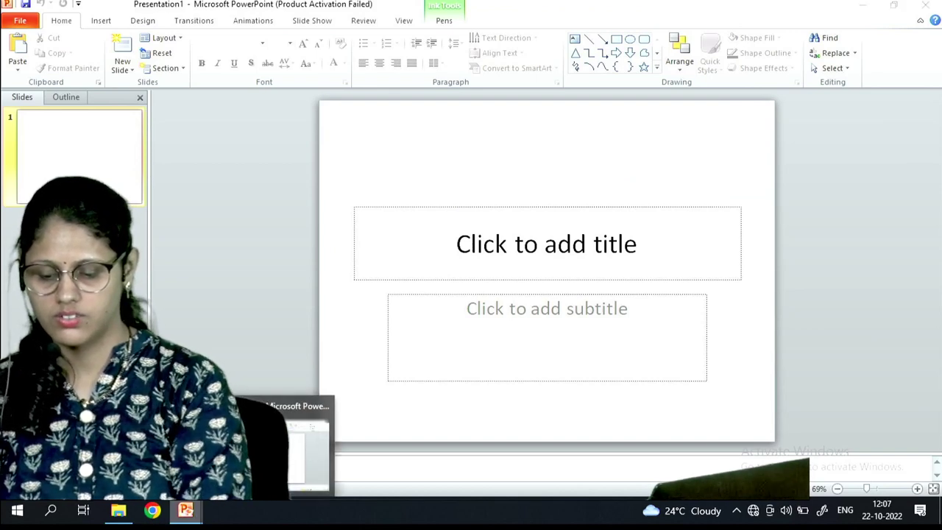
{"action": "left_click", "coordinate": [261, 441]}
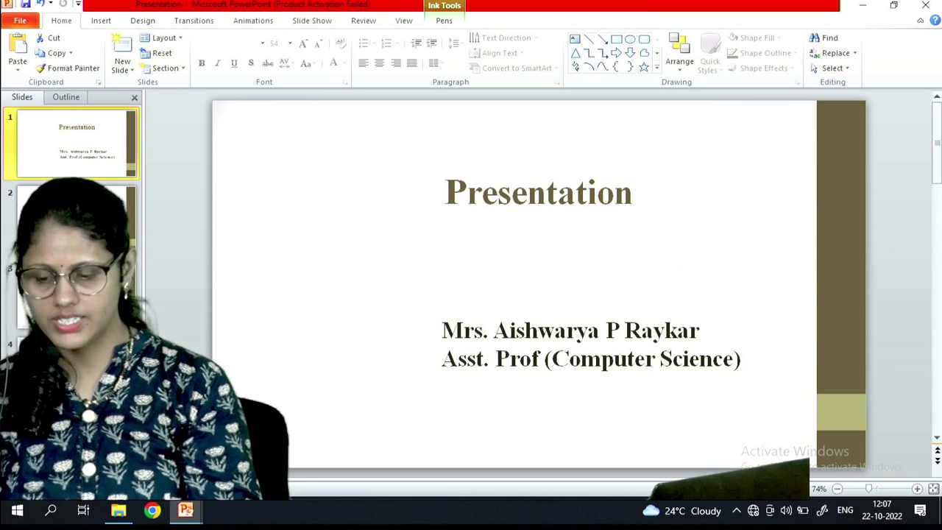
Go to slide 2, click into its bullet text, and open the New Slide layout gallery.
{"action": "key", "text": "Page_Down"}
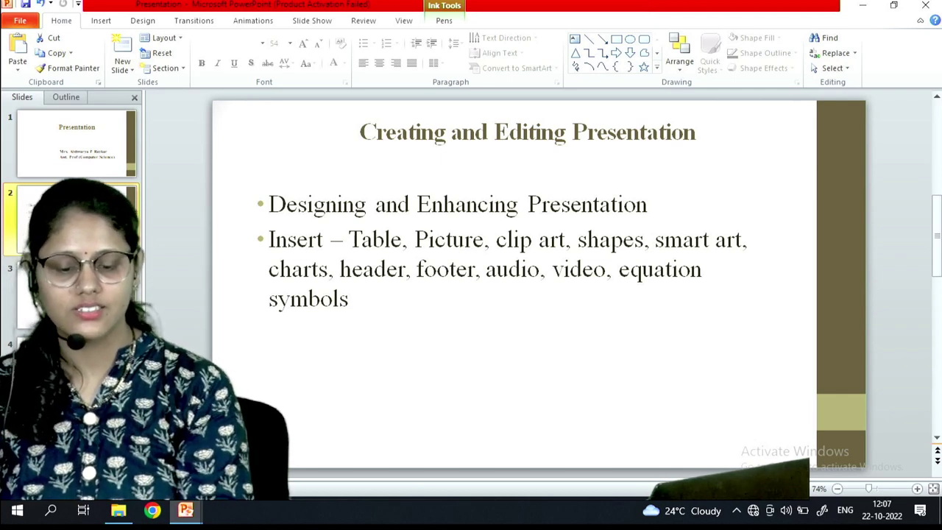
{"action": "left_click", "coordinate": [618, 269]}
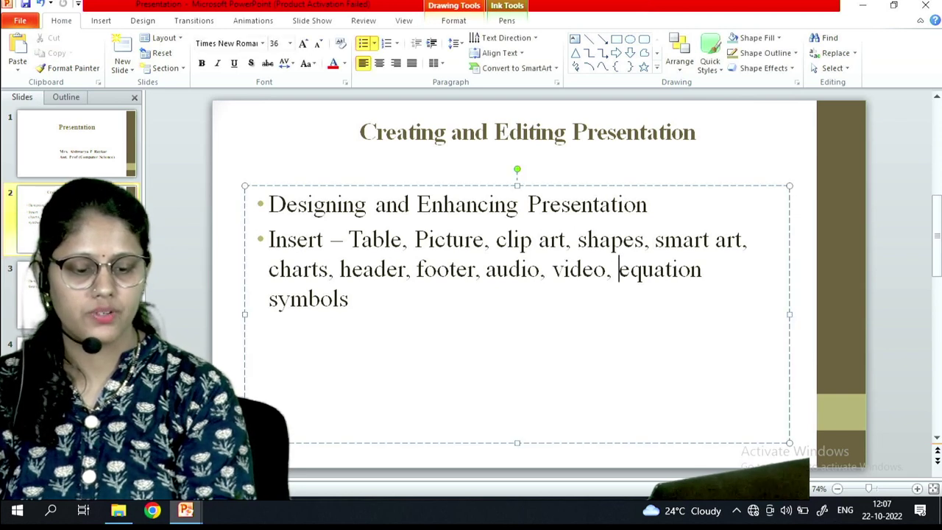
{"action": "left_click", "coordinate": [809, 276]}
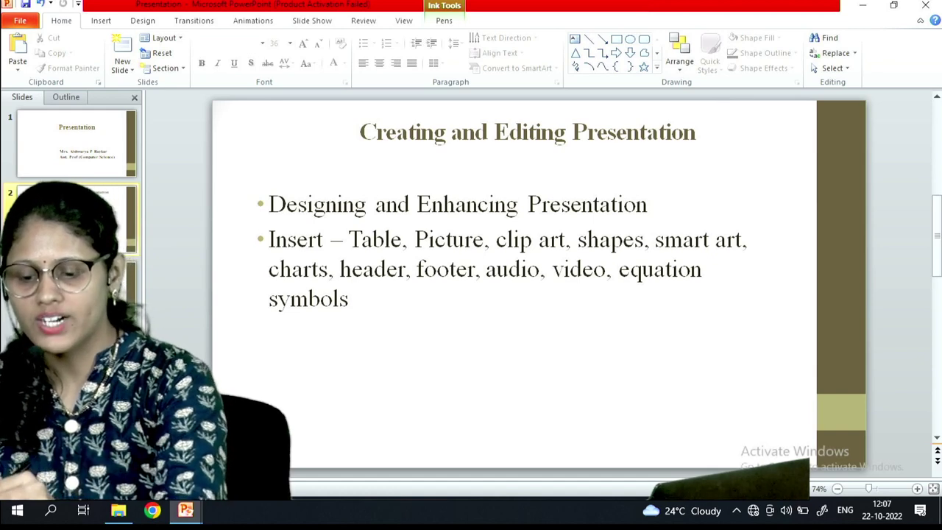
{"action": "left_click", "coordinate": [122, 66]}
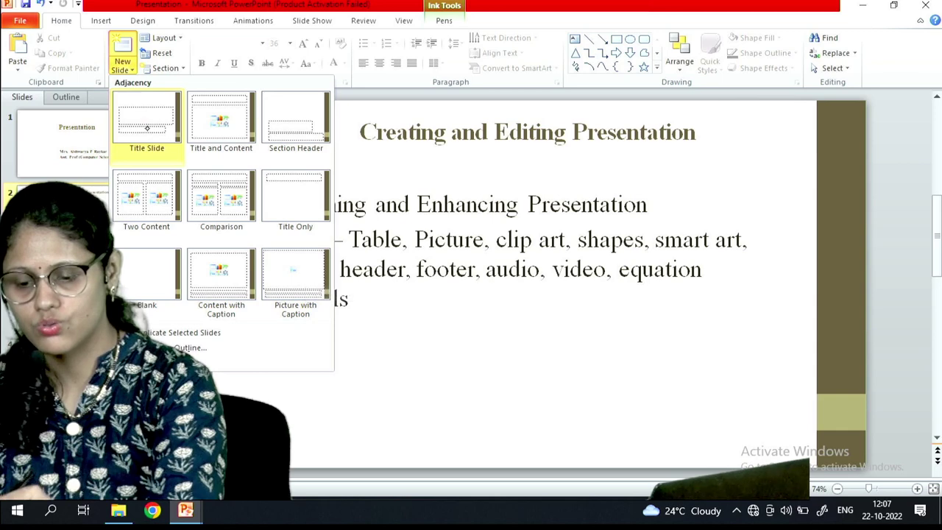
Add a Title Slide layout slide, then delete that blank slide again.
{"action": "left_click", "coordinate": [146, 118]}
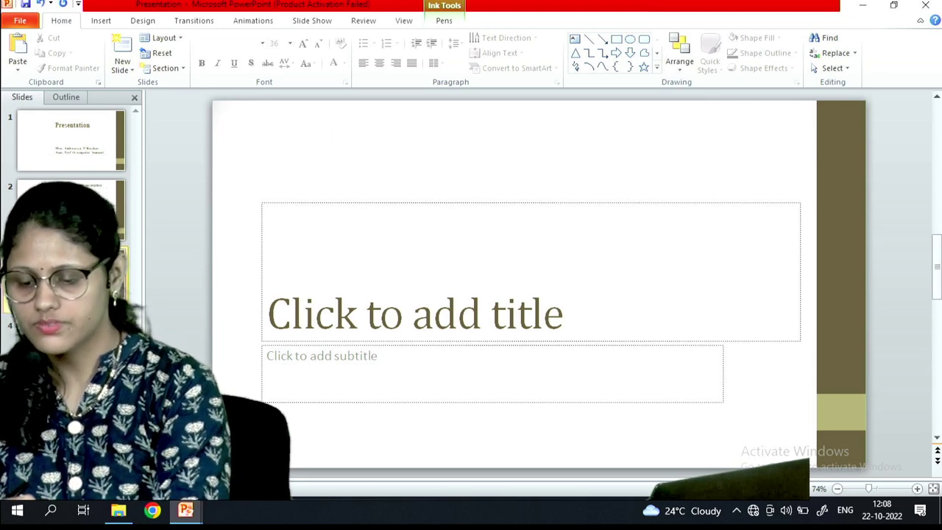
{"action": "right_click", "coordinate": [90, 283]}
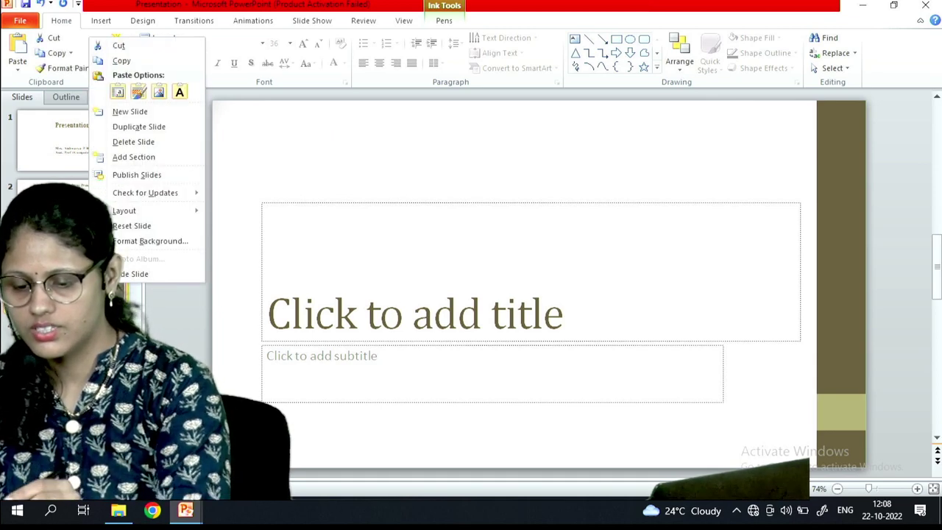
{"action": "left_click", "coordinate": [162, 142]}
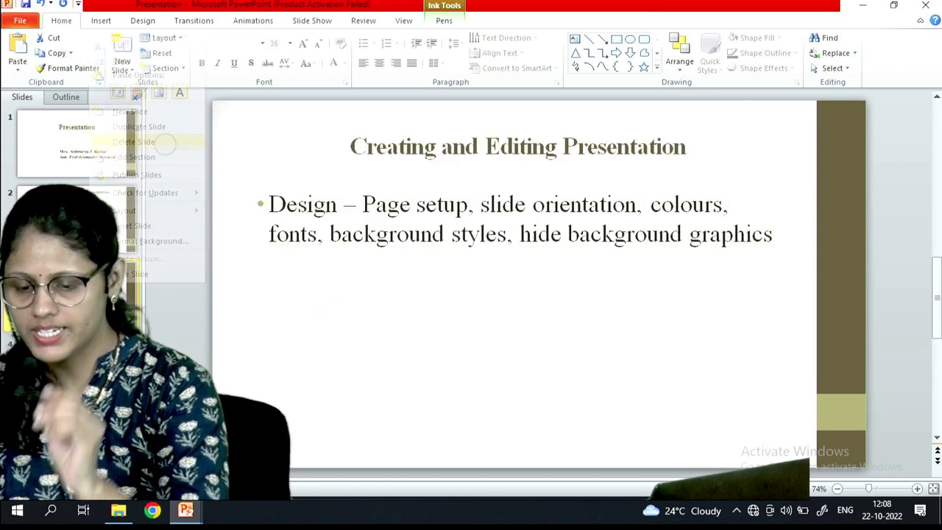
Return to slide 2, keep its Title and Content layout, and nudge the bullet box down.
{"action": "left_click", "coordinate": [125, 221]}
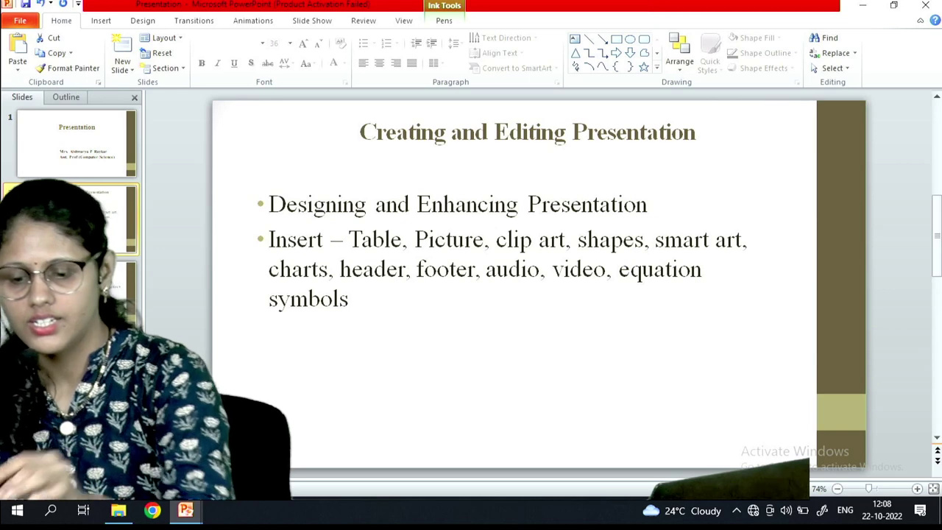
{"action": "left_click", "coordinate": [173, 37]}
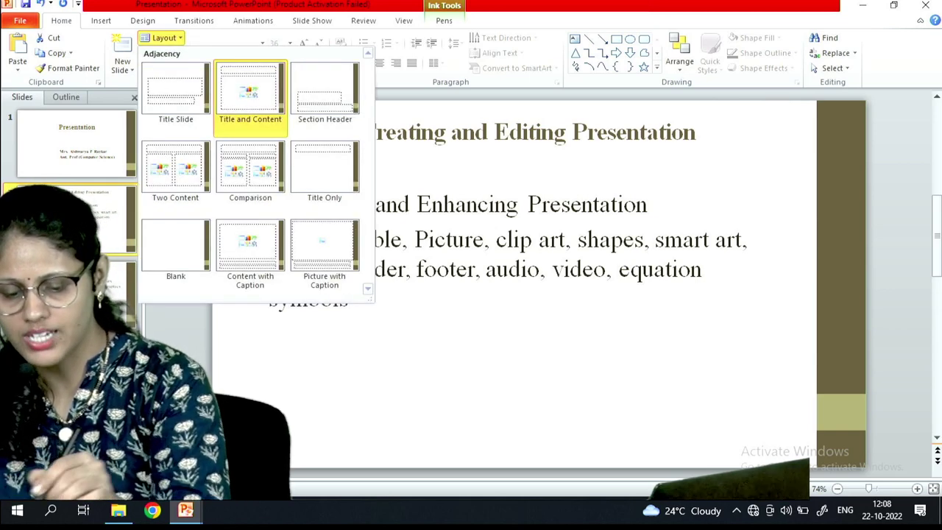
{"action": "left_click", "coordinate": [250, 92]}
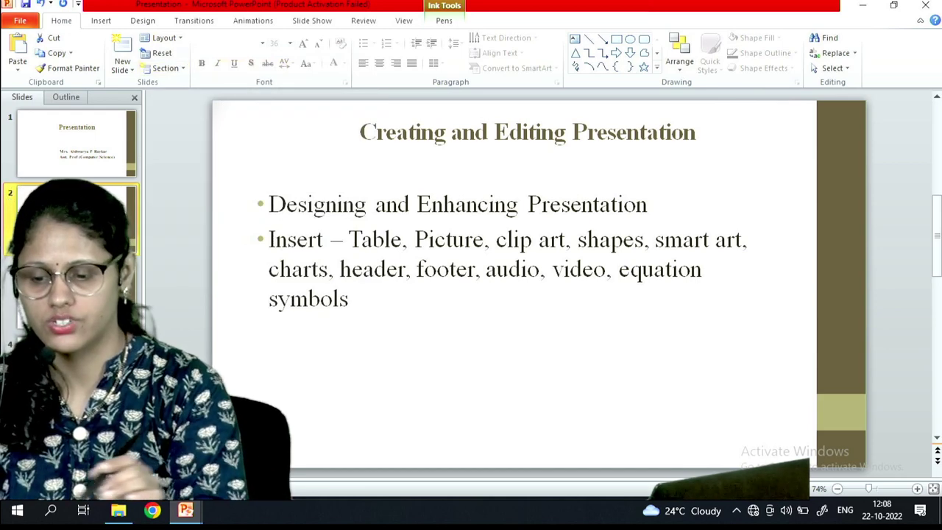
{"action": "left_click_drag", "start_coordinate": [242, 252], "coordinate": [242, 254]}
{"action": "left_click", "coordinate": [230, 270]}
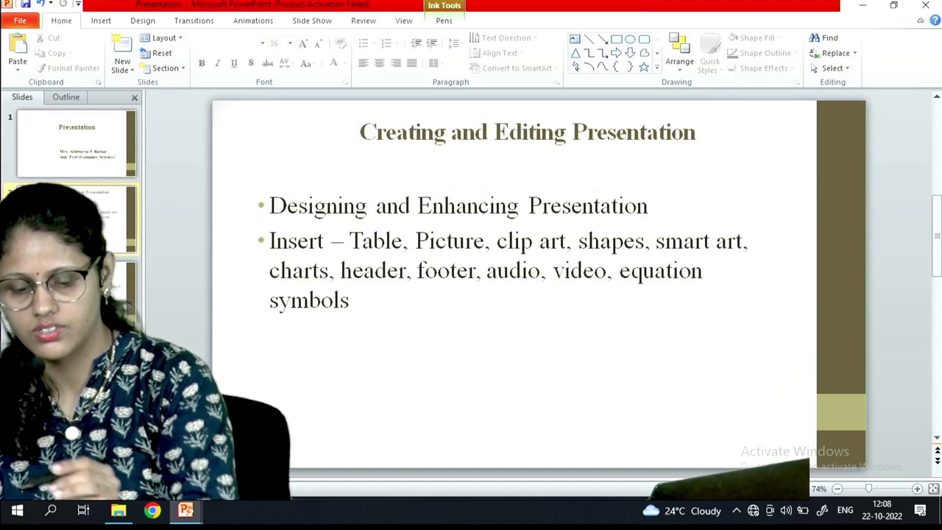
{"action": "left_click", "coordinate": [100, 21]}
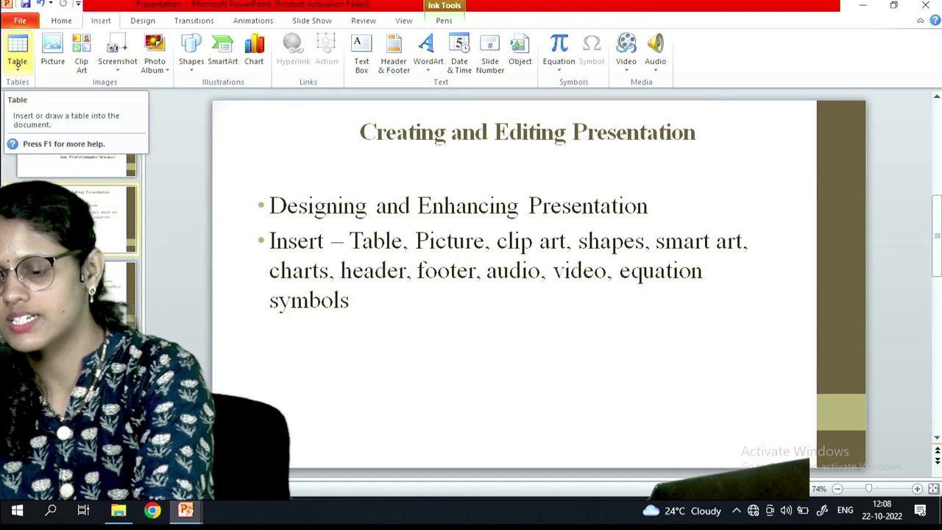
{"action": "left_click", "coordinate": [18, 59]}
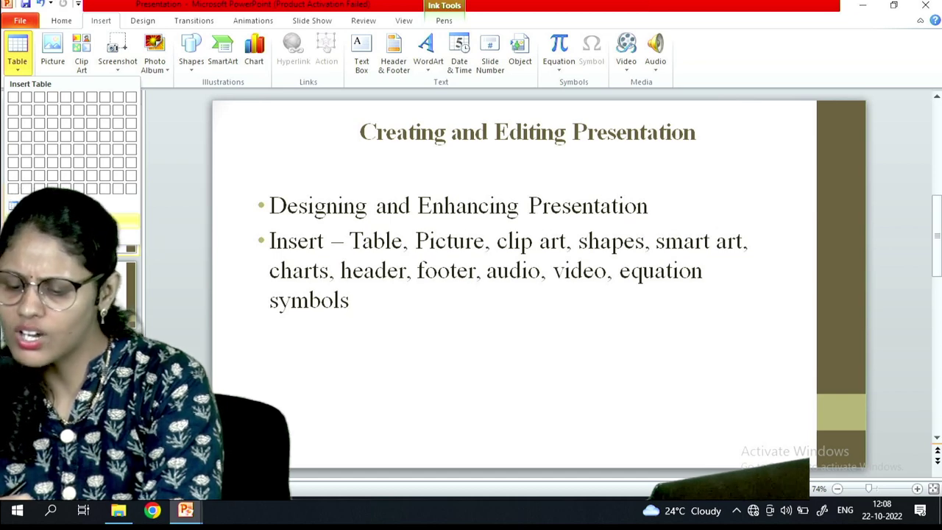
{"action": "left_click", "coordinate": [110, 220]}
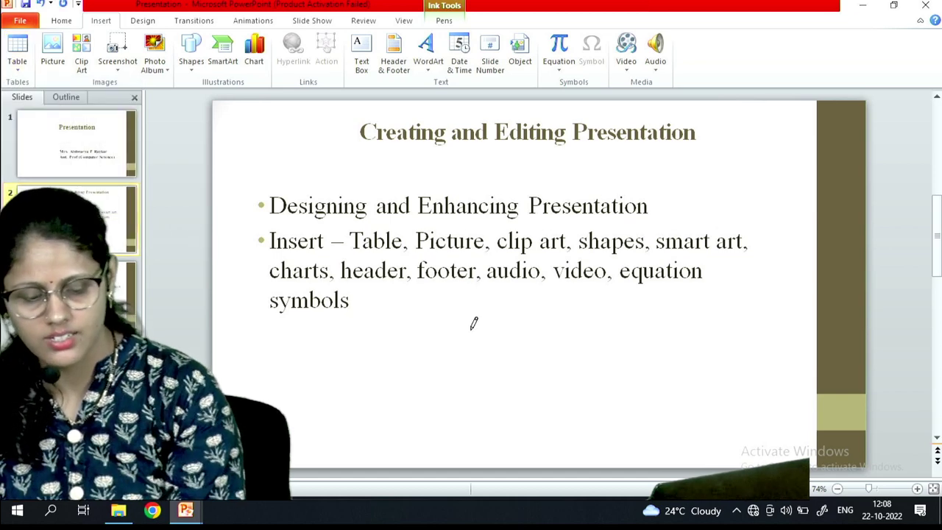
{"action": "mouse_move", "coordinate": [462, 324]}
{"action": "left_mouse_down"}
{"action": "mouse_move", "coordinate": [450, 388]}
{"action": "mouse_move", "coordinate": [544, 396]}
{"action": "left_mouse_up"}
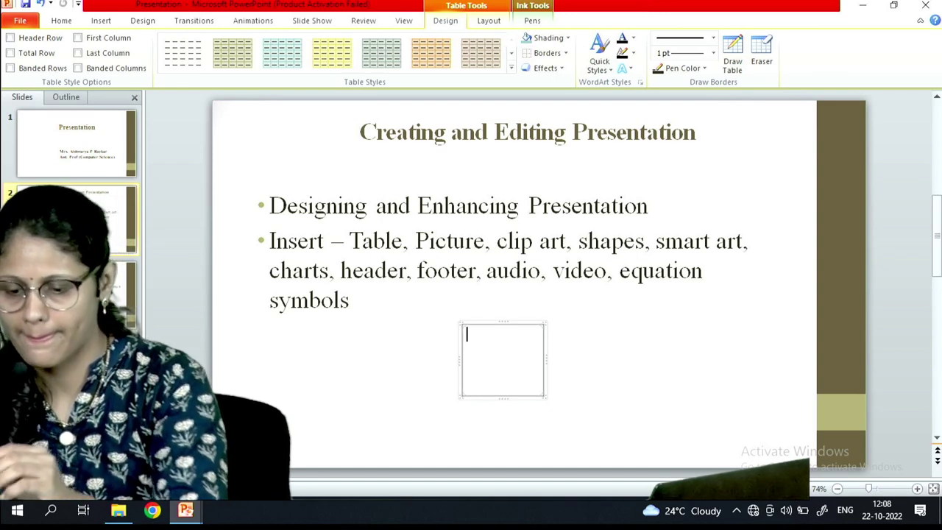
{"action": "right_click", "coordinate": [515, 372]}
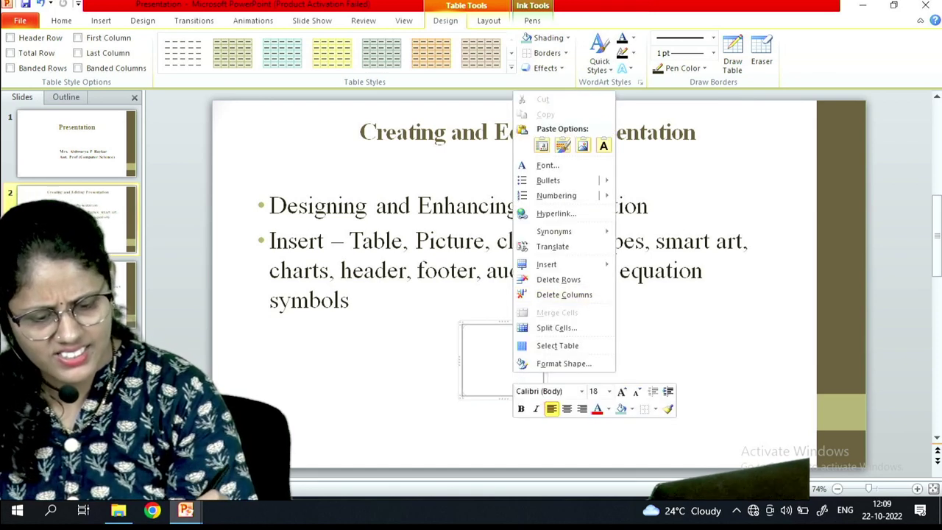
{"action": "left_click", "coordinate": [579, 280]}
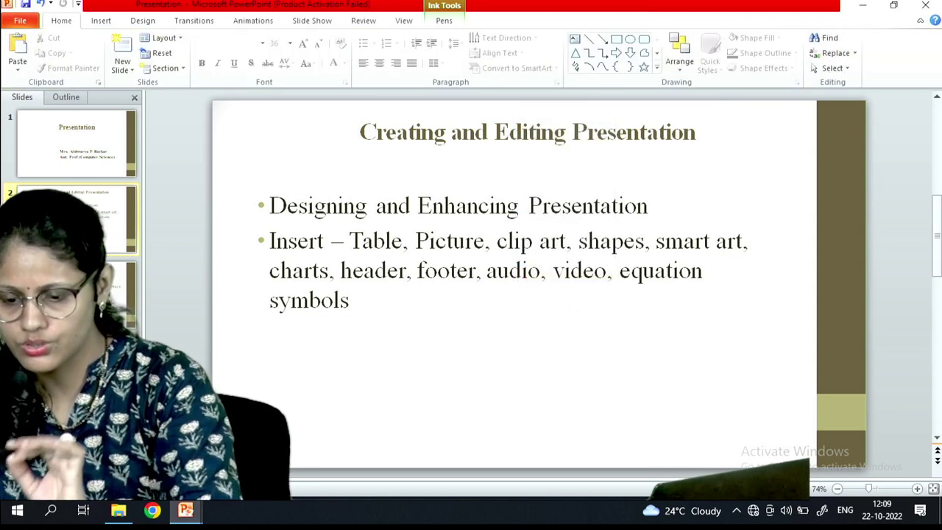
{"action": "left_click", "coordinate": [101, 20]}
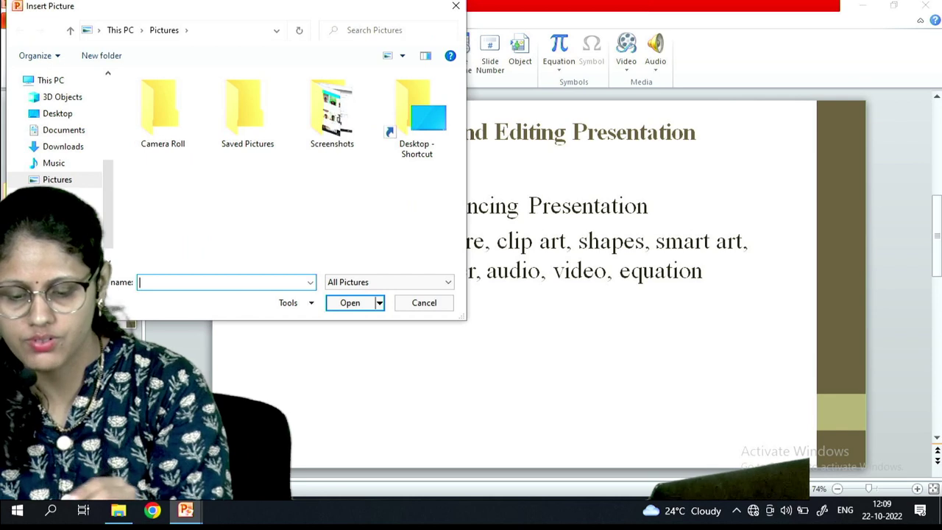
{"action": "left_click", "coordinate": [241, 122]}
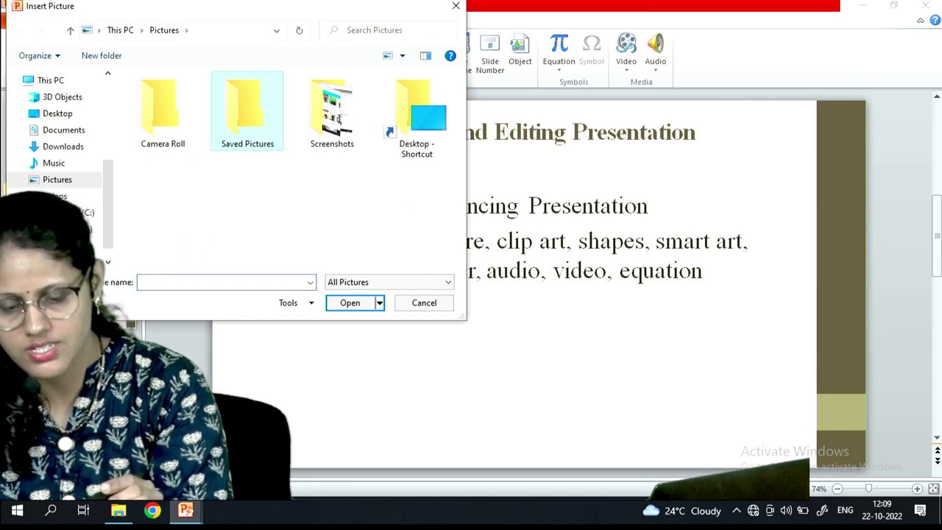
{"action": "left_click", "coordinate": [341, 133]}
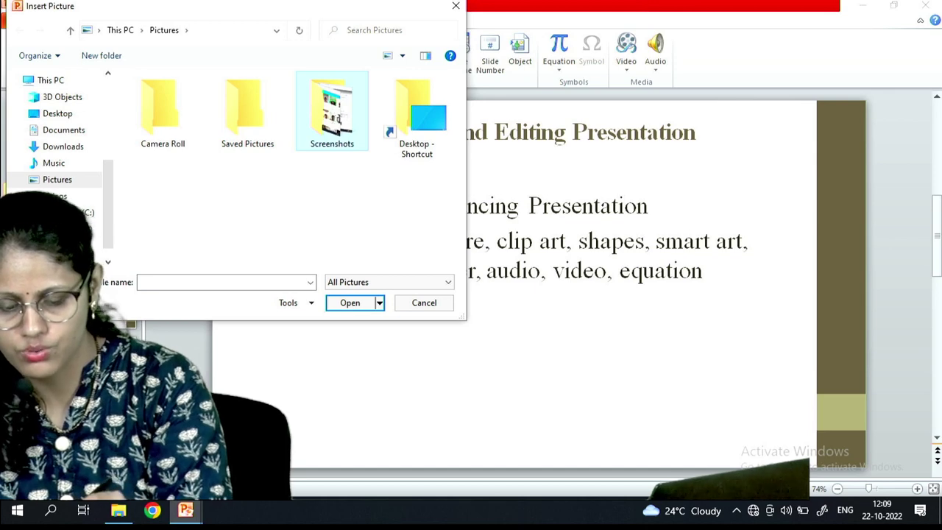
{"action": "double_click", "coordinate": [340, 132]}
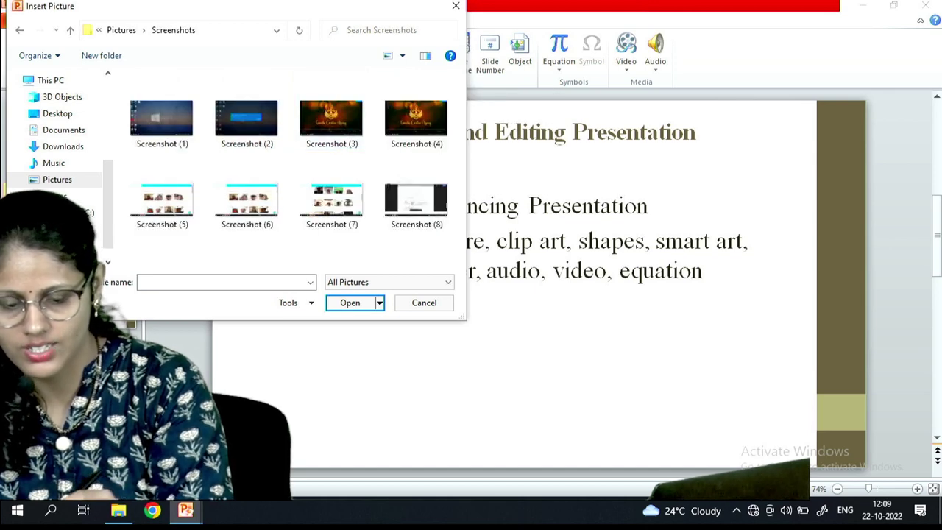
{"action": "left_click", "coordinate": [331, 121]}
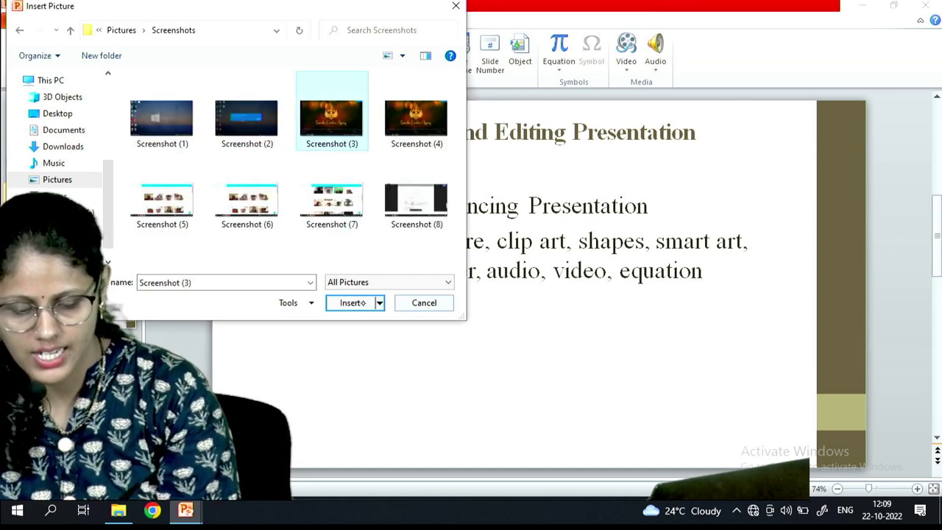
{"action": "left_click", "coordinate": [368, 303]}
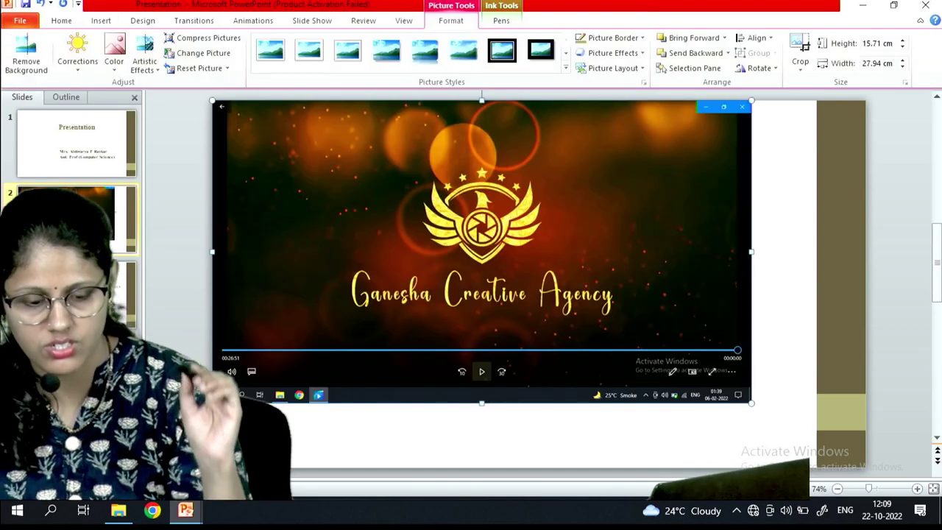
{"action": "right_click", "coordinate": [632, 330]}
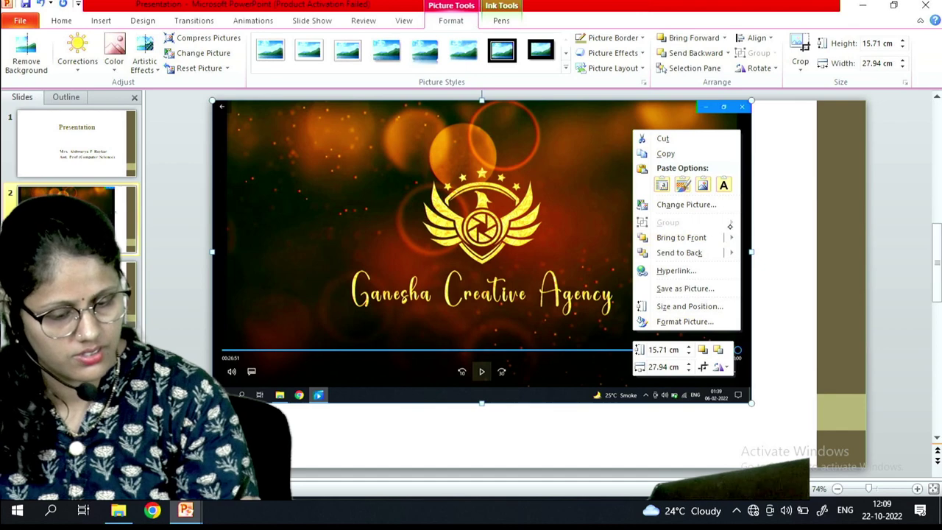
{"action": "left_click", "coordinate": [692, 140]}
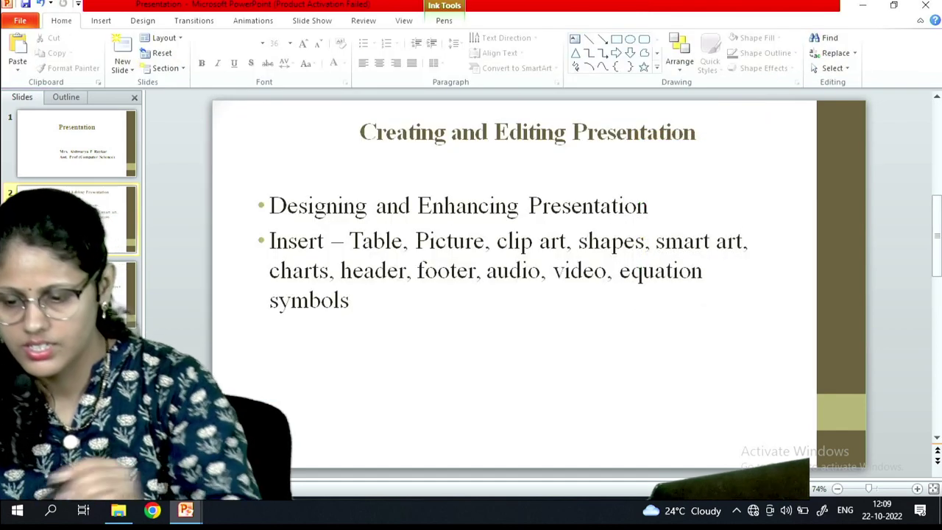
Open the Clip Art pane from the Insert tab and run a search.
{"action": "left_click", "coordinate": [101, 20]}
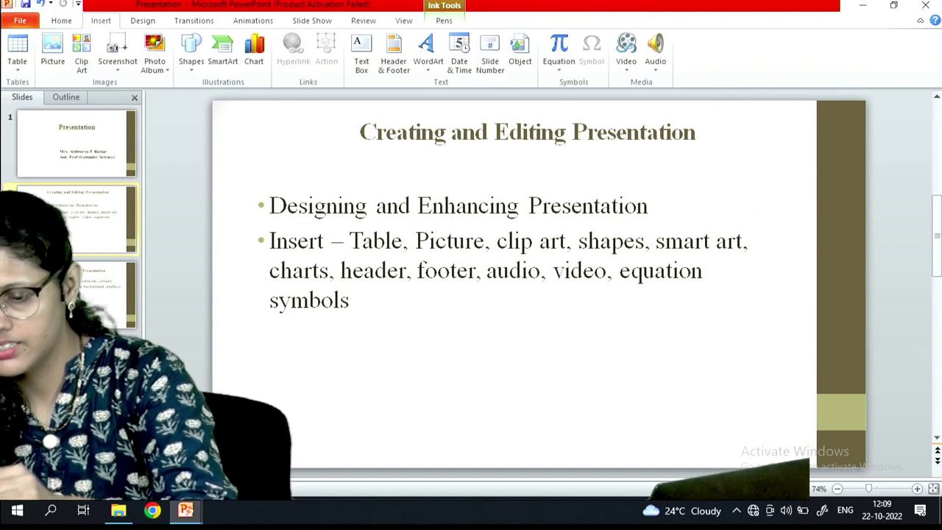
{"action": "left_click", "coordinate": [82, 58]}
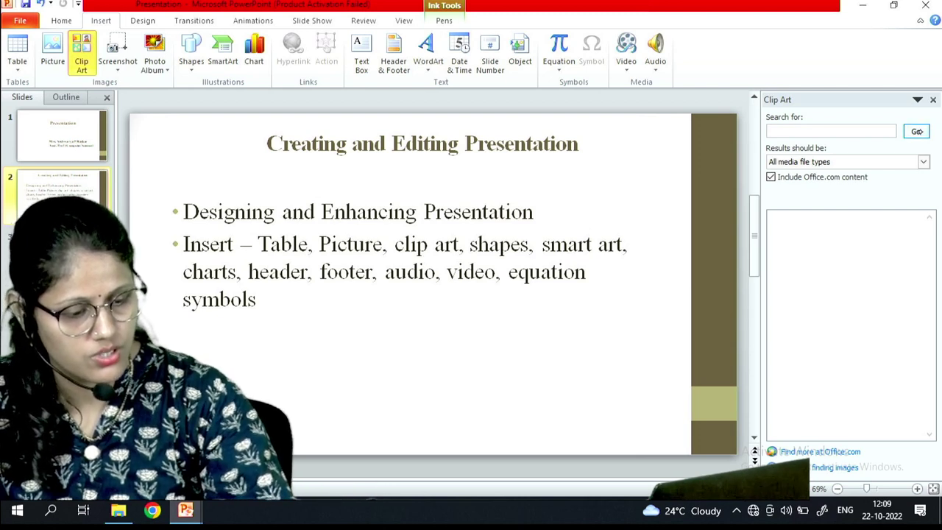
{"action": "left_click", "coordinate": [922, 161]}
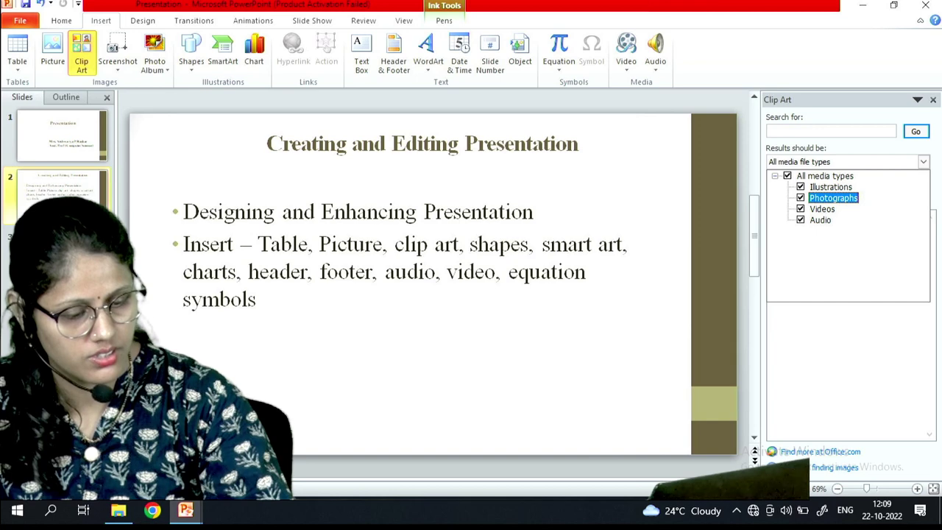
{"action": "left_click", "coordinate": [911, 132]}
Insert the eye-care clip art, move it below the bullets, then cut it.
{"action": "mouse_move", "coordinate": [887, 256]}
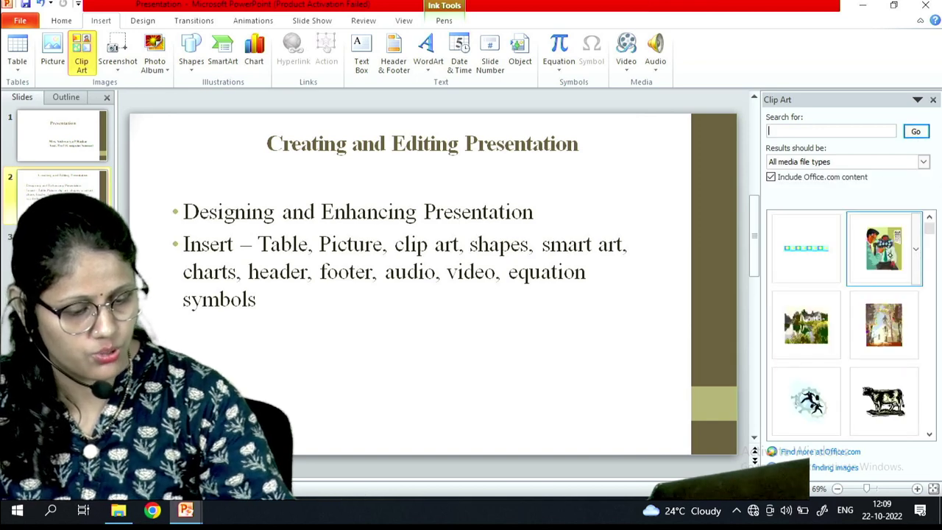
{"action": "left_click", "coordinate": [884, 248]}
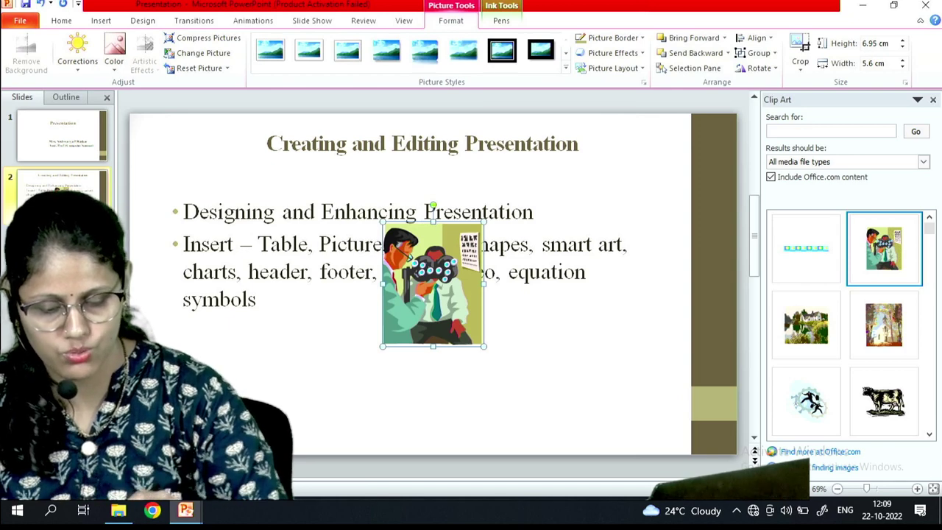
{"action": "left_click_drag", "start_coordinate": [418, 274], "coordinate": [387, 349]}
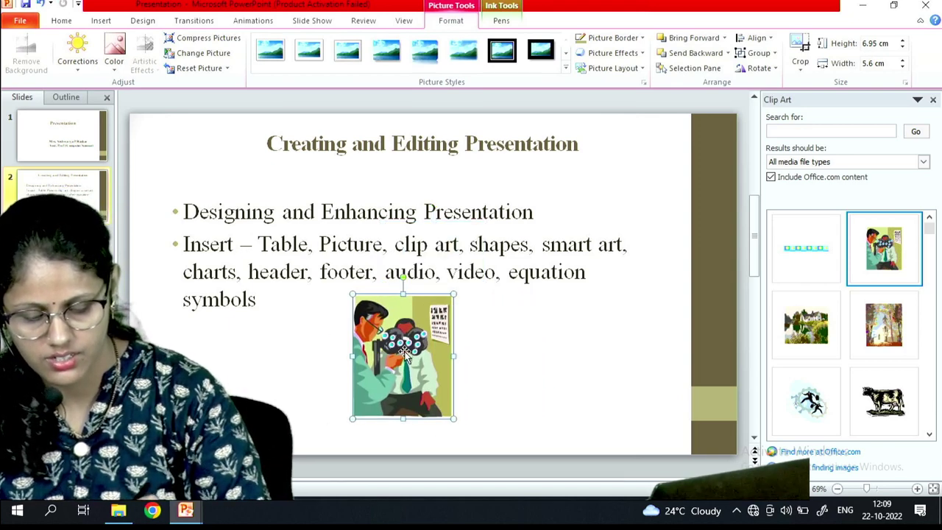
{"action": "right_click", "coordinate": [405, 353]}
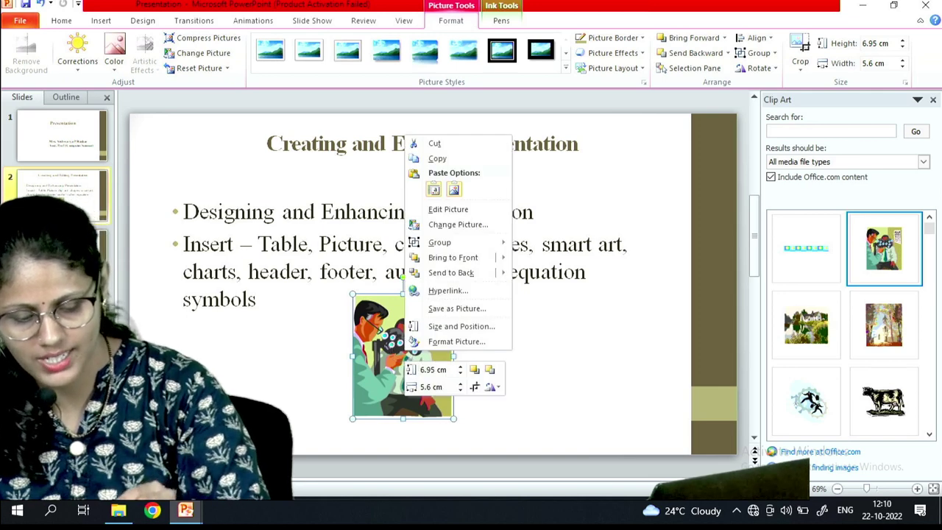
{"action": "left_click", "coordinate": [434, 143]}
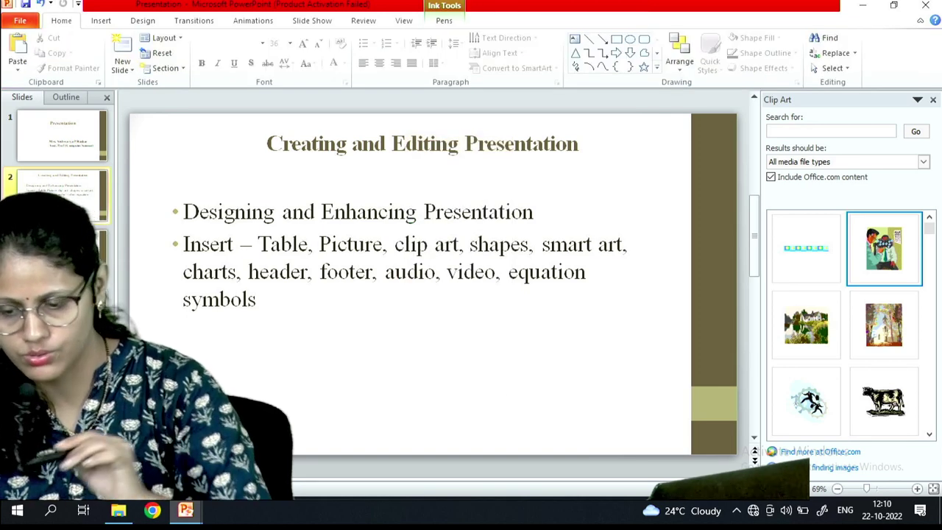
Draw a Down Arrow shape below the bullets, then cut it off the slide.
{"action": "left_click", "coordinate": [100, 20]}
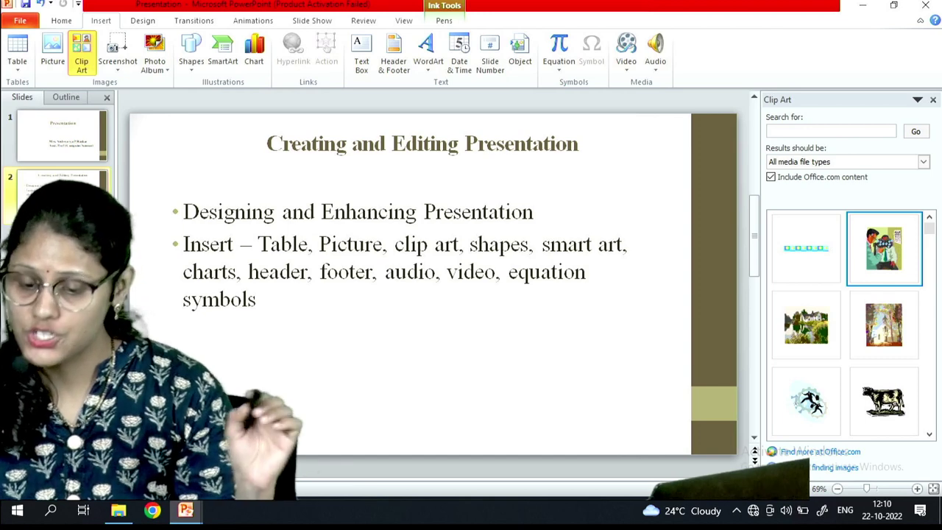
{"action": "left_click", "coordinate": [192, 52]}
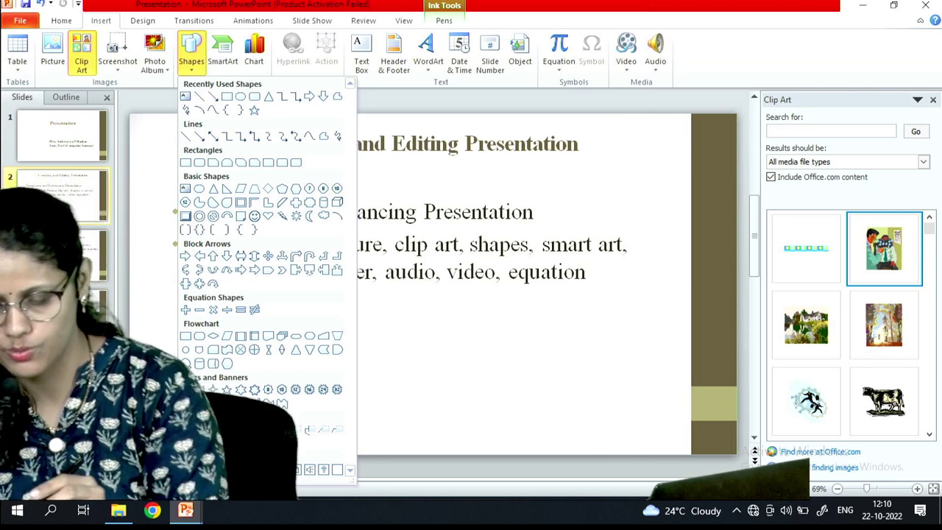
{"action": "left_click", "coordinate": [226, 255]}
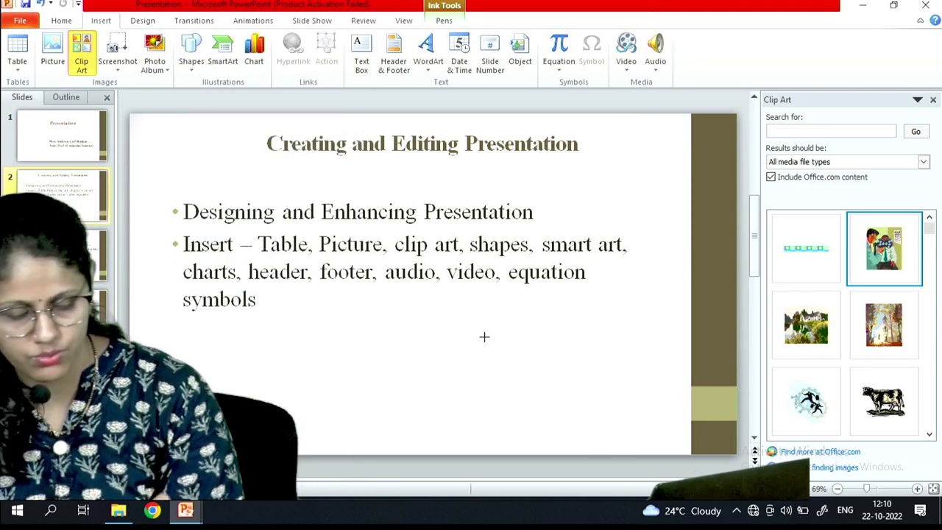
{"action": "left_click_drag", "start_coordinate": [483, 336], "coordinate": [512, 385]}
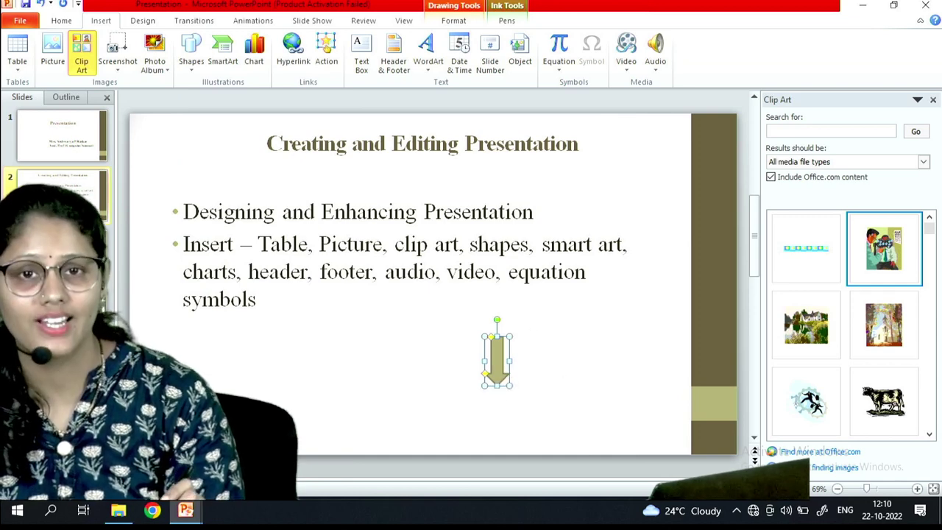
{"action": "right_click", "coordinate": [499, 371]}
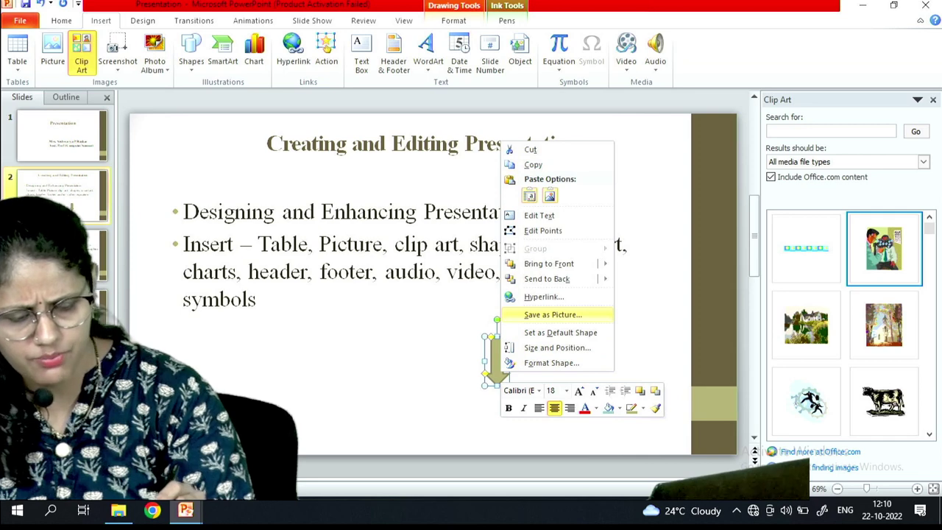
{"action": "left_click", "coordinate": [531, 149]}
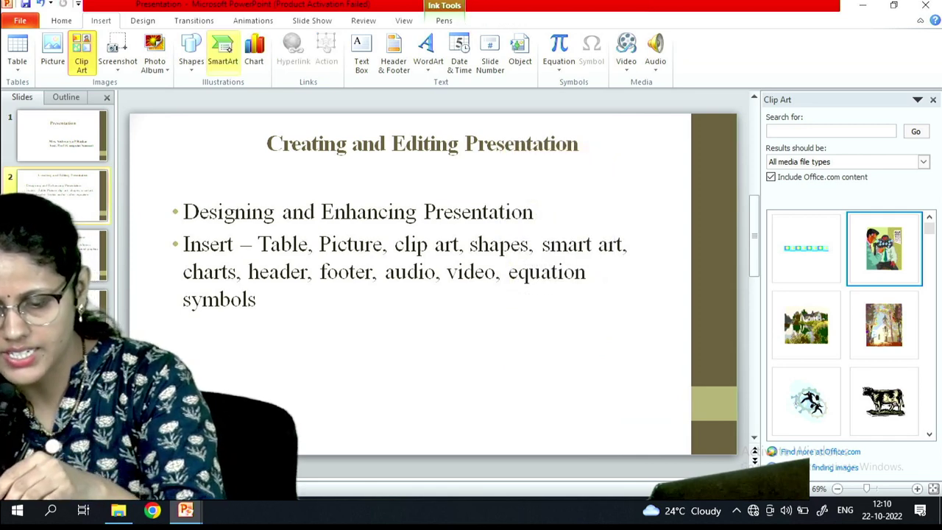
Open the SmartArt chooser and browse each category from List through Picture.
{"action": "left_click", "coordinate": [223, 51]}
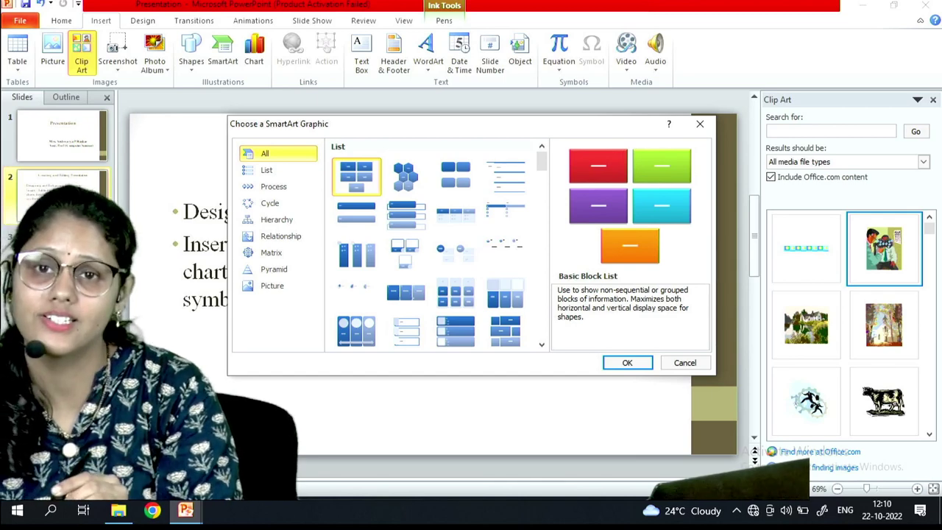
{"action": "left_click", "coordinate": [293, 172]}
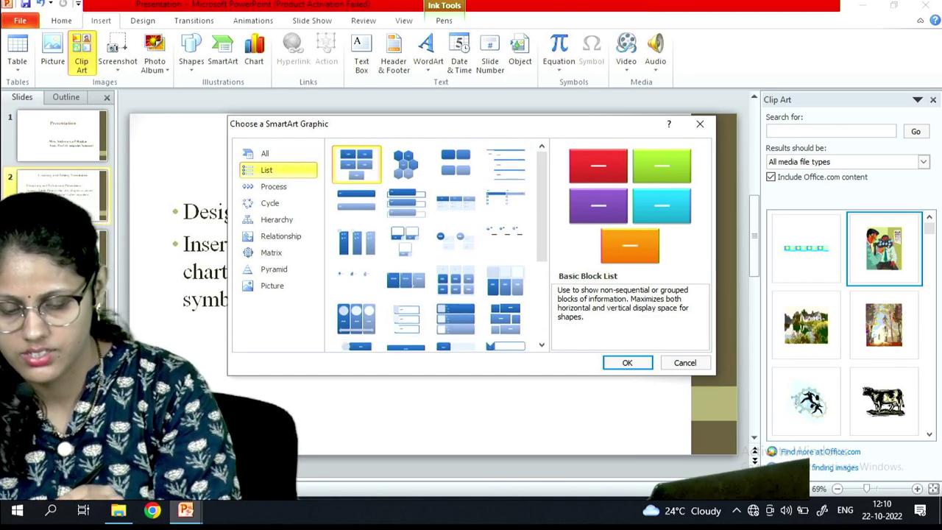
{"action": "left_click", "coordinate": [287, 190]}
{"action": "left_click", "coordinate": [287, 204]}
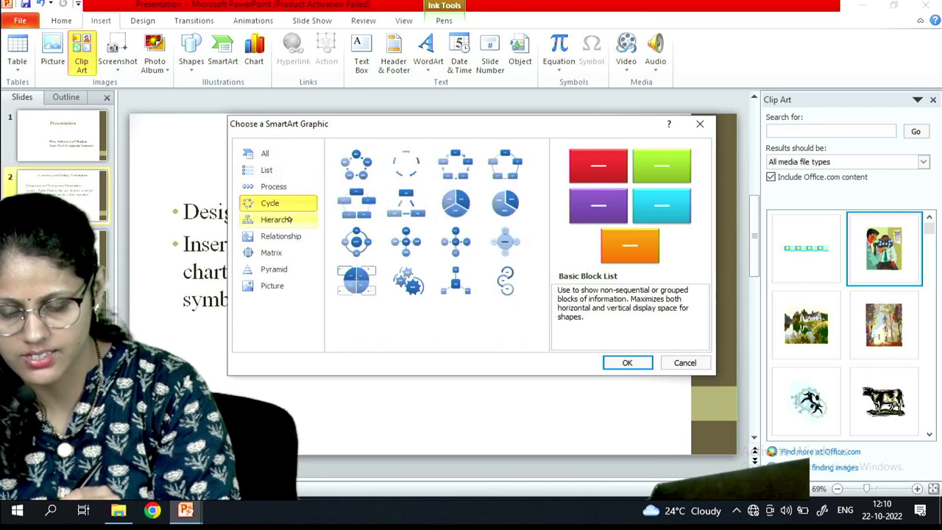
{"action": "left_click", "coordinate": [287, 220]}
{"action": "left_click", "coordinate": [287, 237]}
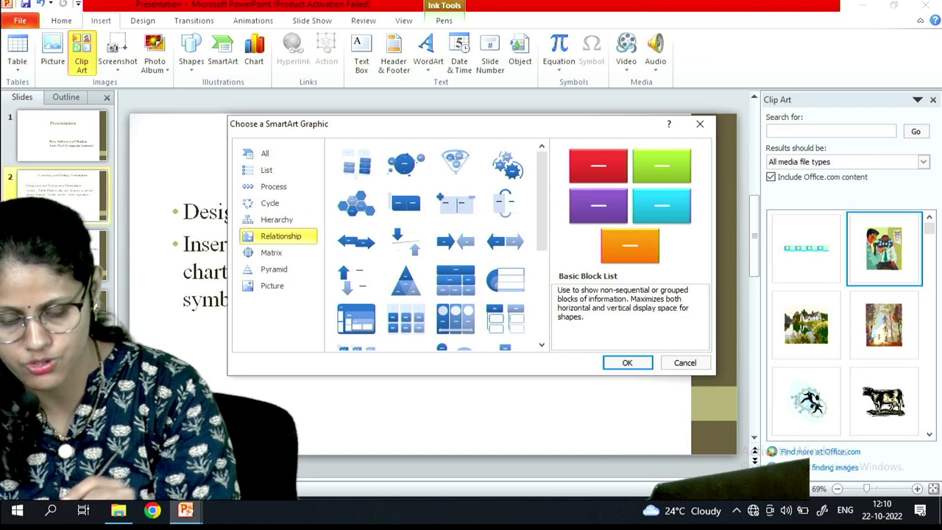
{"action": "left_click", "coordinate": [293, 254]}
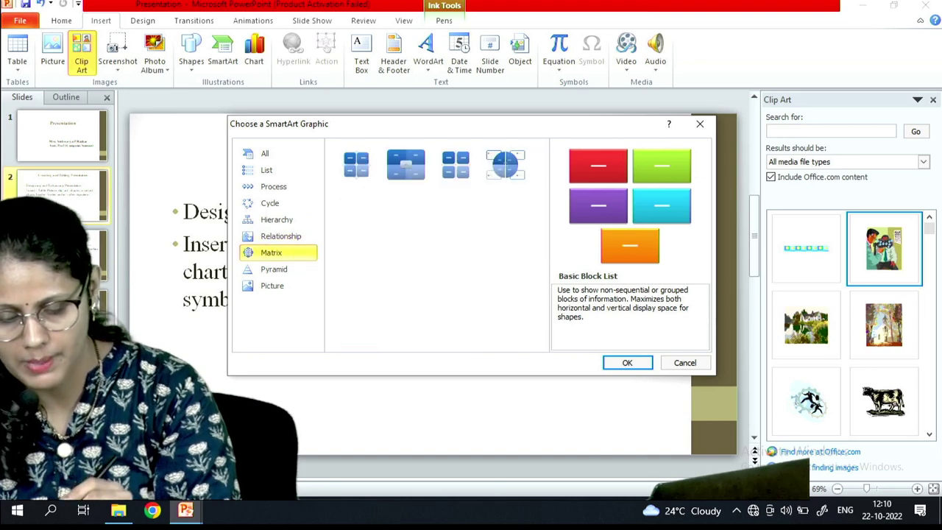
{"action": "left_click", "coordinate": [292, 271]}
{"action": "left_click", "coordinate": [289, 287]}
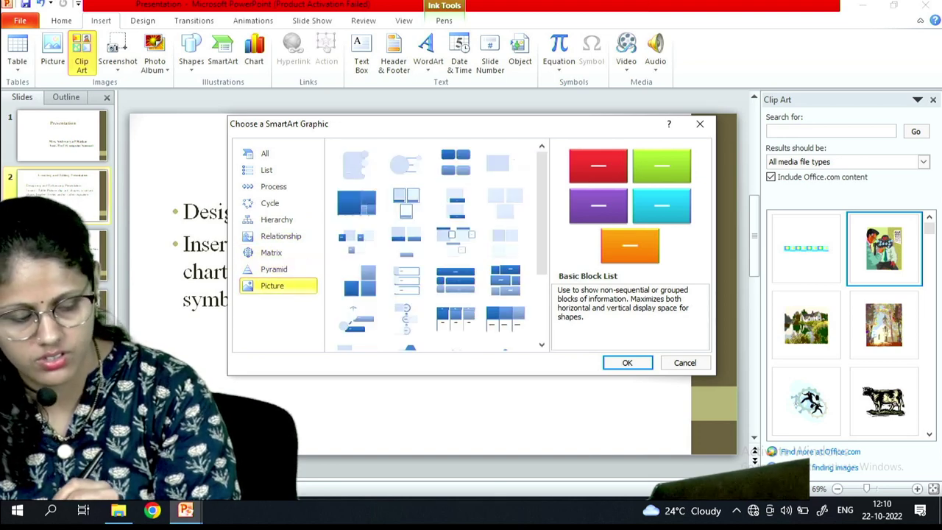
Insert a Picture Strips SmartArt graphic, then cut it off the slide.
{"action": "left_click", "coordinate": [407, 284]}
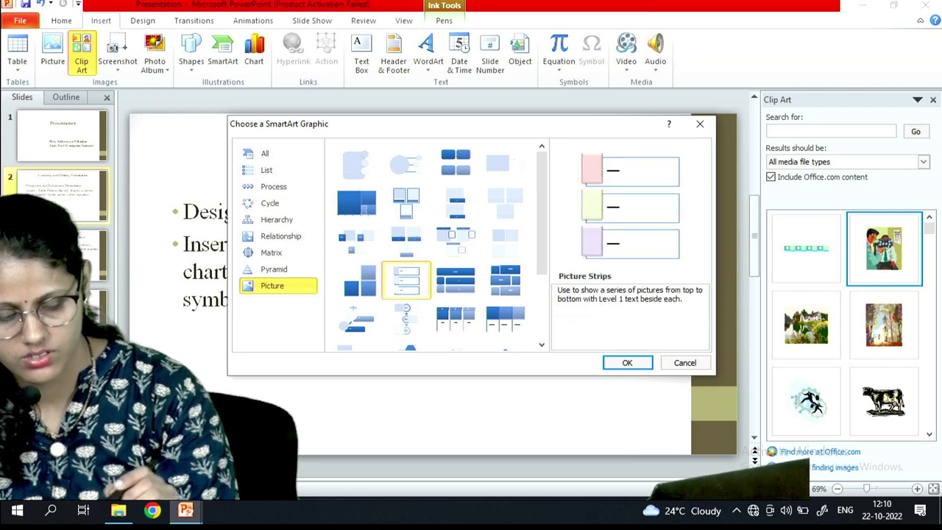
{"action": "left_click", "coordinate": [621, 361]}
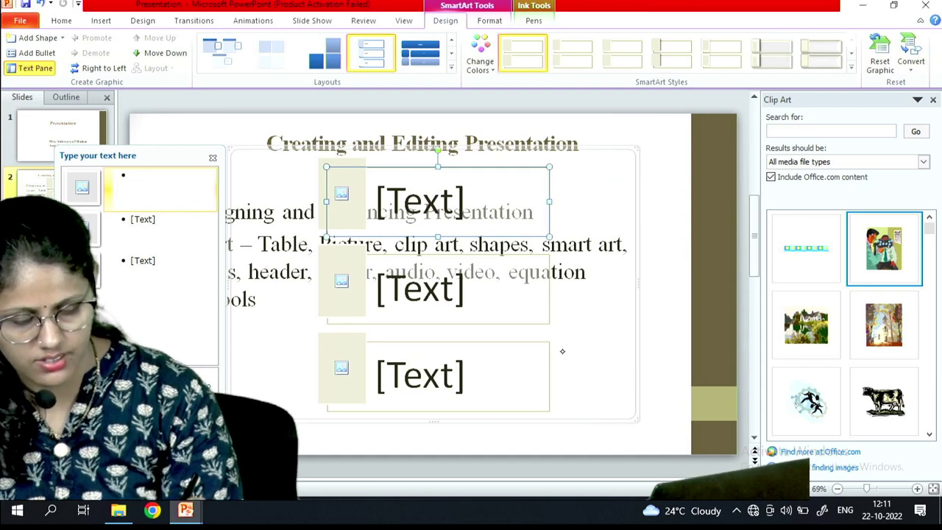
{"action": "right_click", "coordinate": [561, 351]}
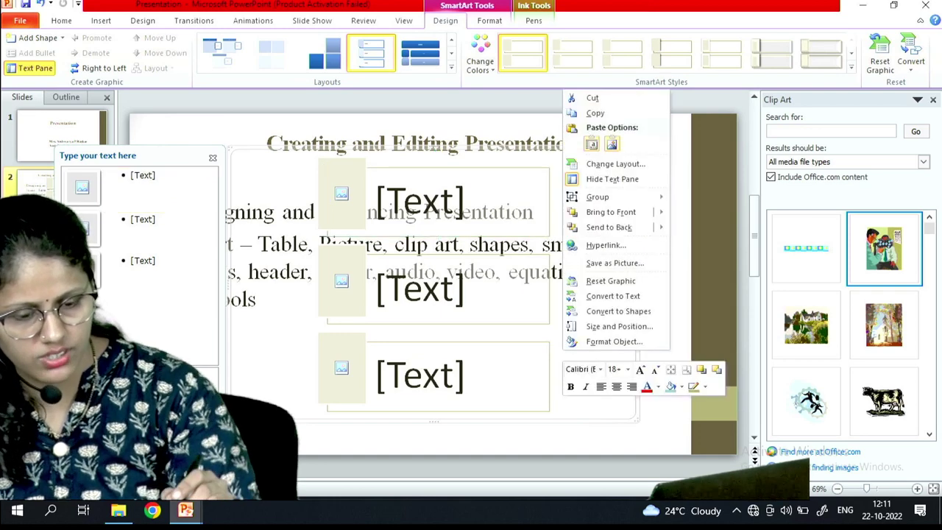
{"action": "left_click", "coordinate": [615, 98]}
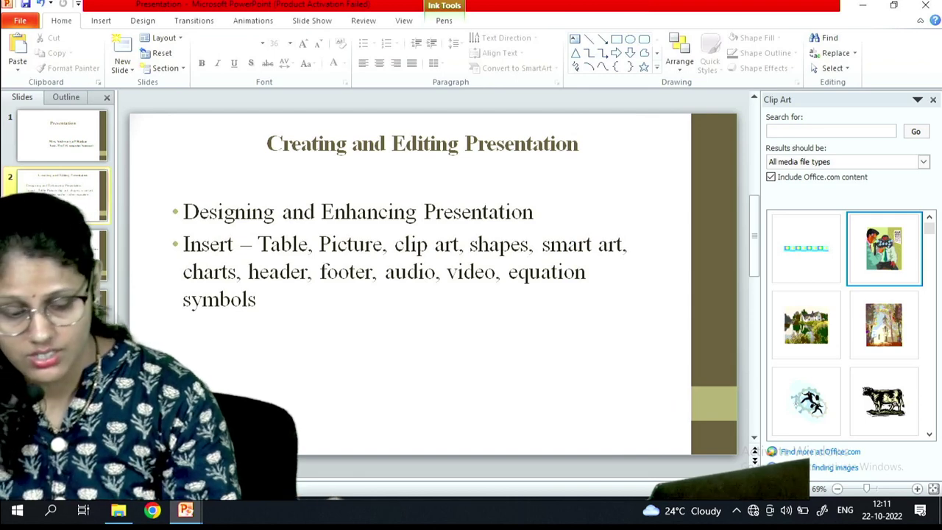
Open the Insert Chart dialog, browse every chart type from Line to Radar, and cancel.
{"action": "left_click", "coordinate": [101, 20]}
{"action": "left_click", "coordinate": [254, 53]}
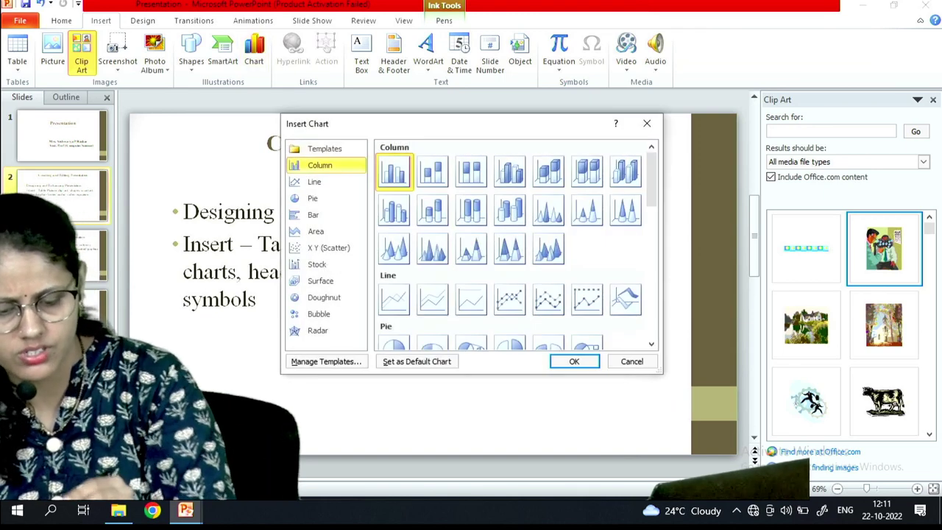
{"action": "left_click", "coordinate": [331, 181]}
{"action": "left_click", "coordinate": [318, 199]}
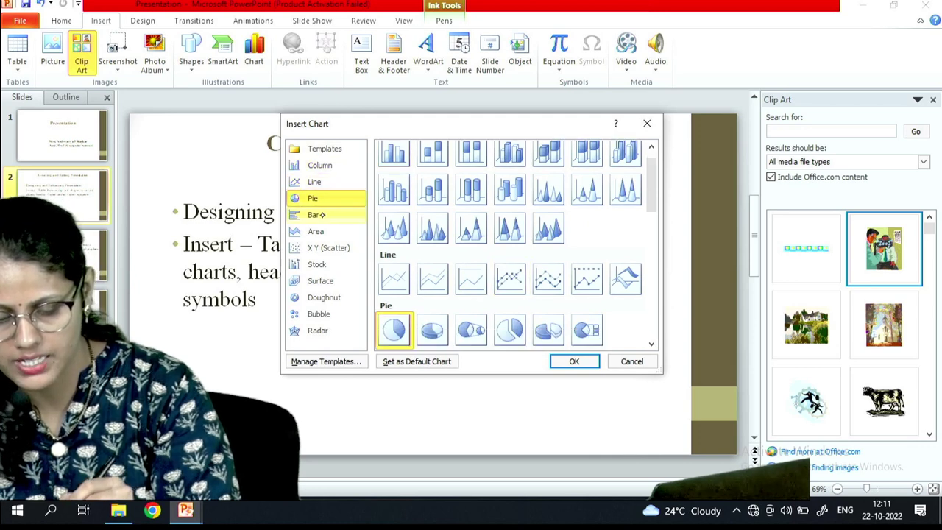
{"action": "left_click", "coordinate": [320, 214]}
{"action": "left_click", "coordinate": [318, 231]}
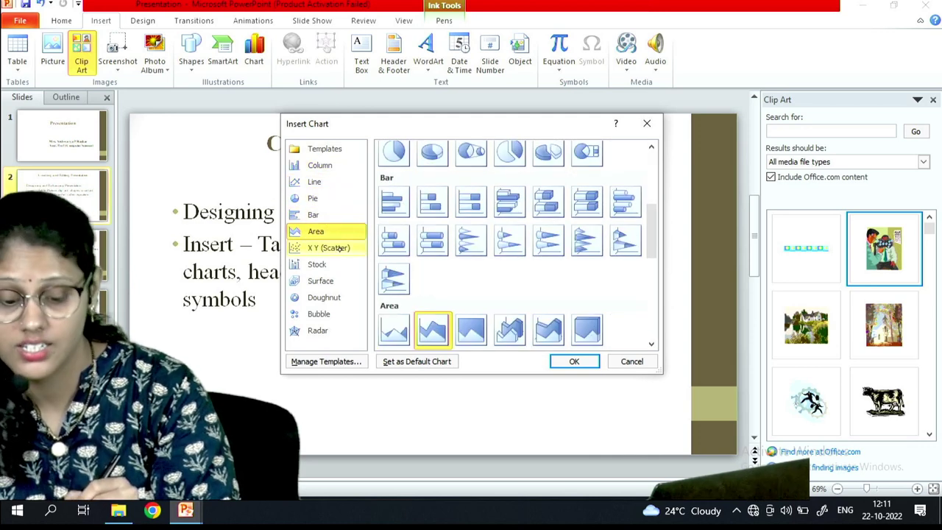
{"action": "left_click", "coordinate": [335, 249]}
{"action": "left_click", "coordinate": [331, 265]}
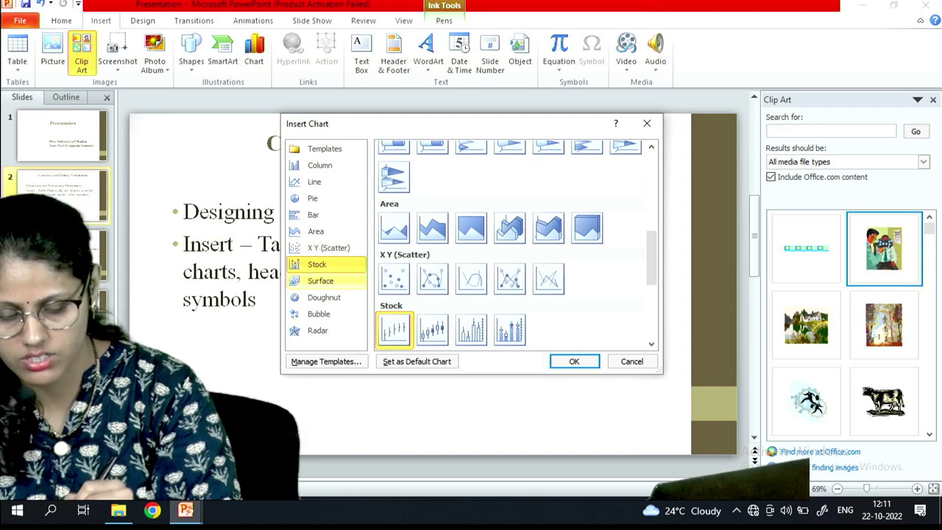
{"action": "left_click", "coordinate": [327, 281]}
{"action": "left_click", "coordinate": [335, 297]}
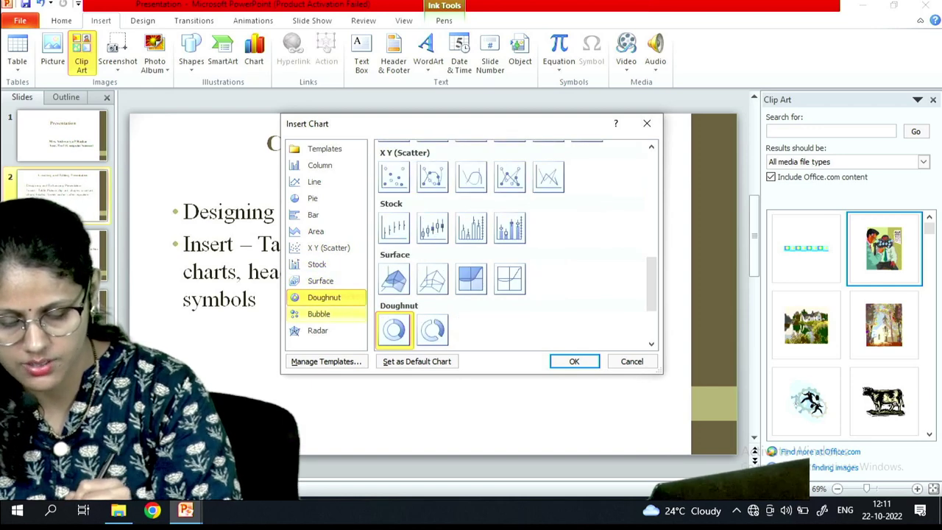
{"action": "left_click", "coordinate": [327, 314]}
{"action": "left_click", "coordinate": [325, 331]}
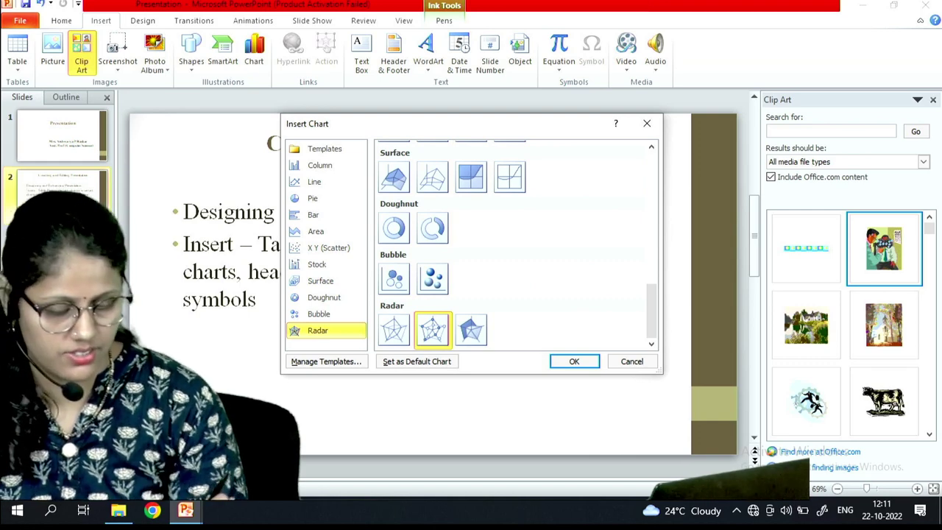
{"action": "left_click", "coordinate": [631, 361]}
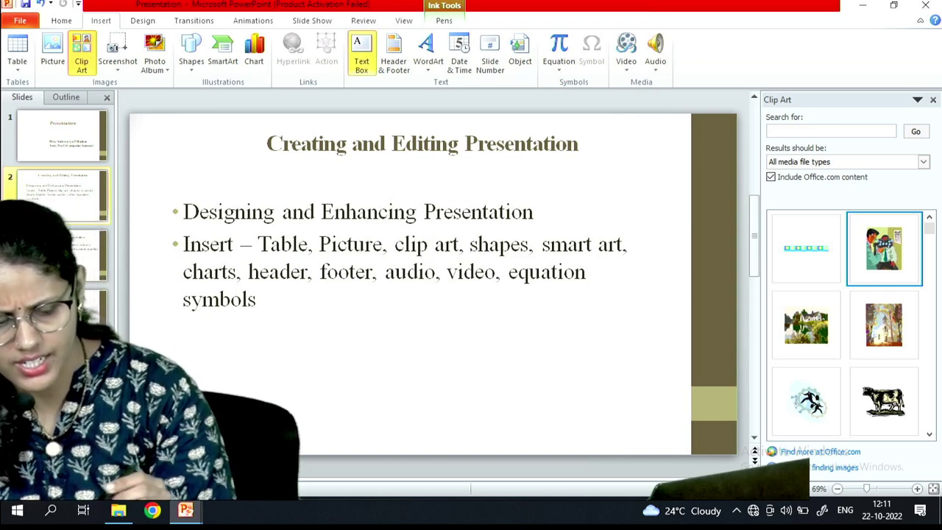
Add an empty text box below the bullets, cut it, then open Header & Footer.
{"action": "left_click", "coordinate": [405, 315]}
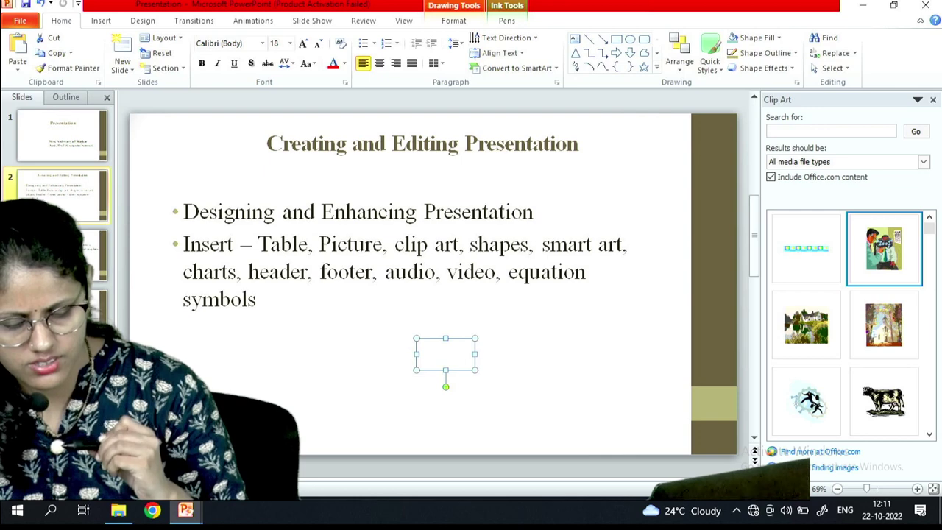
{"action": "right_click", "coordinate": [438, 346]}
{"action": "left_click", "coordinate": [485, 120]}
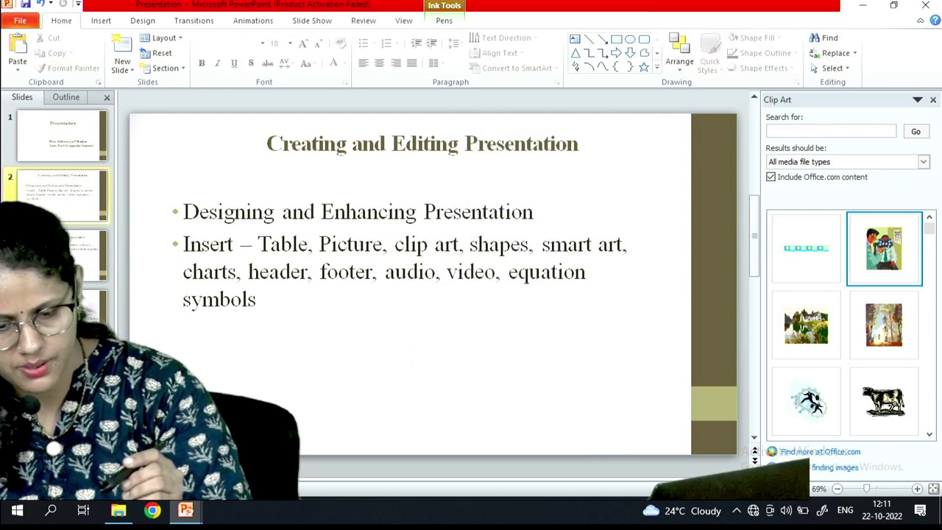
{"action": "left_click", "coordinate": [99, 21]}
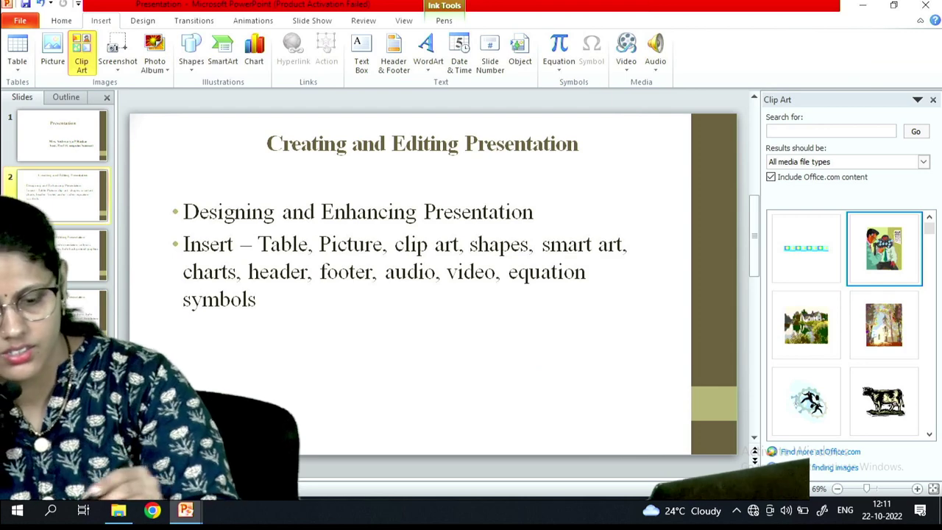
{"action": "left_click", "coordinate": [394, 60]}
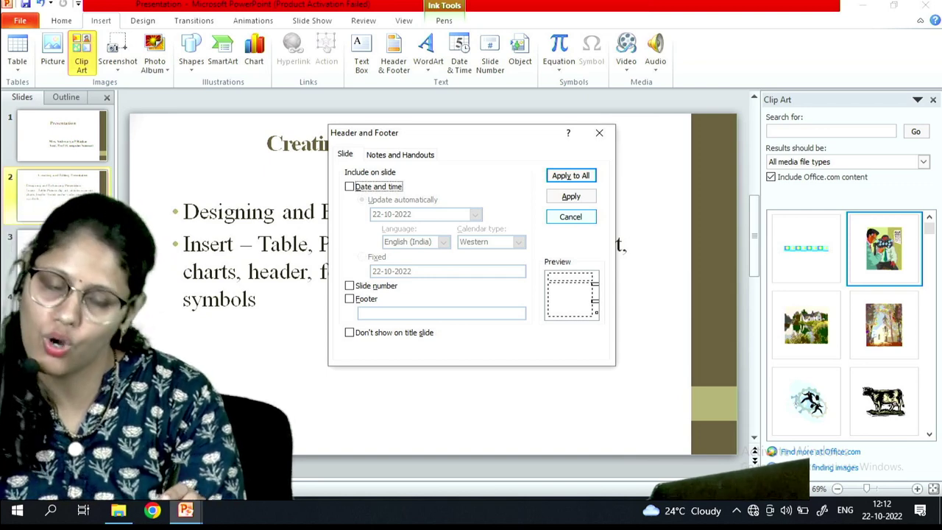
Close the Header and Footer dialog unchanged, then view the Audio and Video insert menus.
{"action": "left_click", "coordinate": [599, 132]}
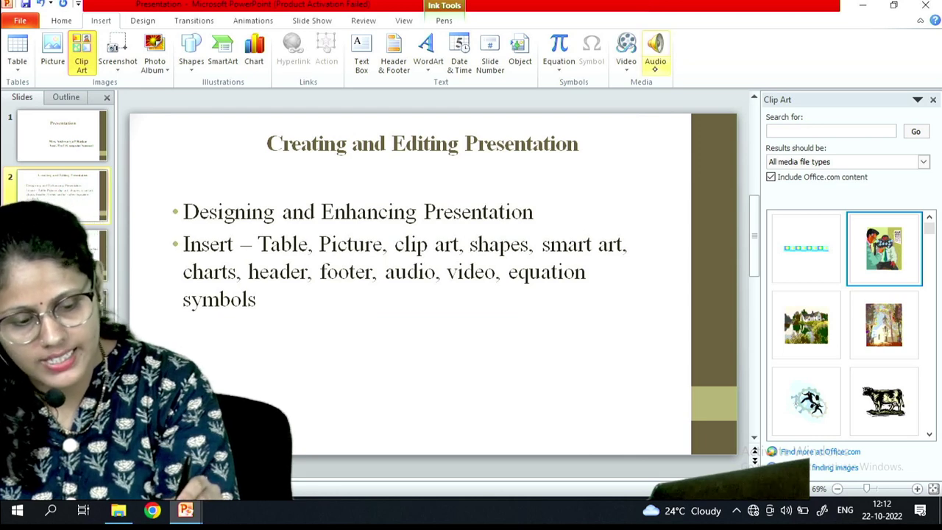
{"action": "left_click", "coordinate": [655, 67]}
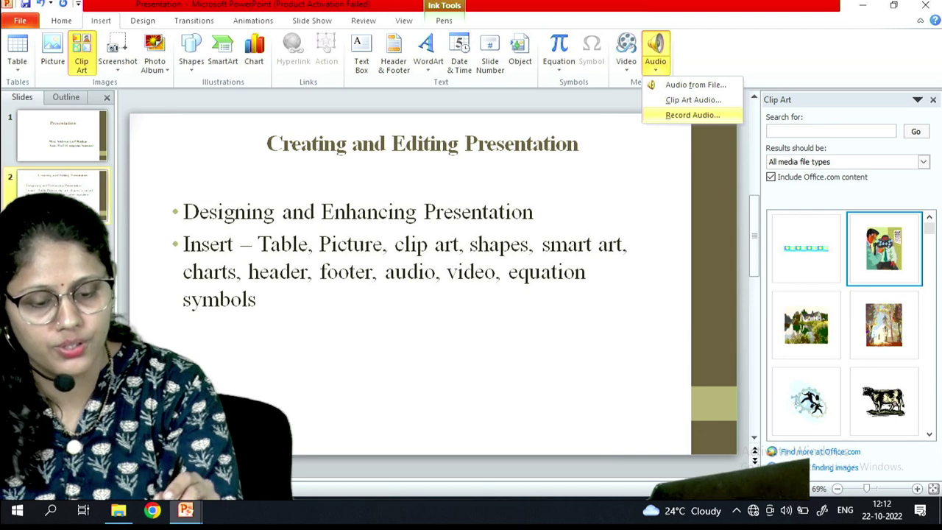
{"action": "left_click", "coordinate": [627, 66]}
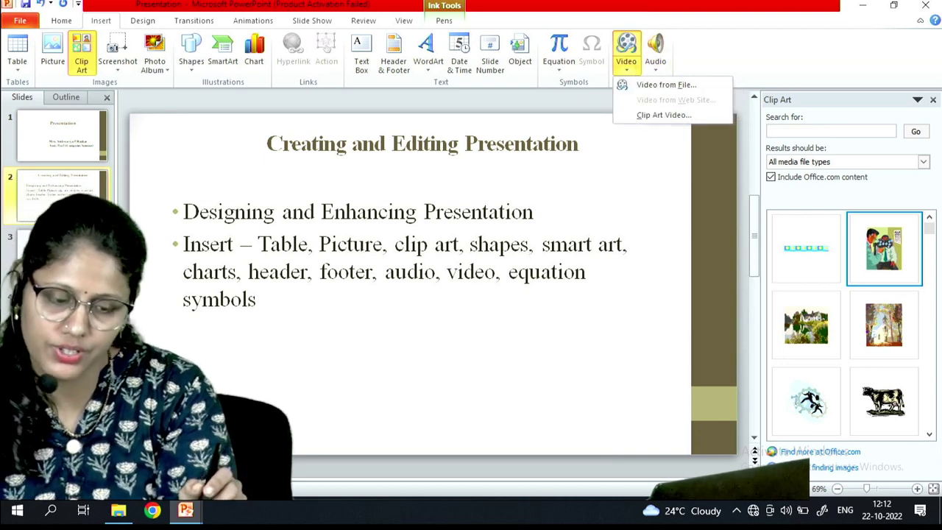
{"action": "left_click", "coordinate": [667, 85]}
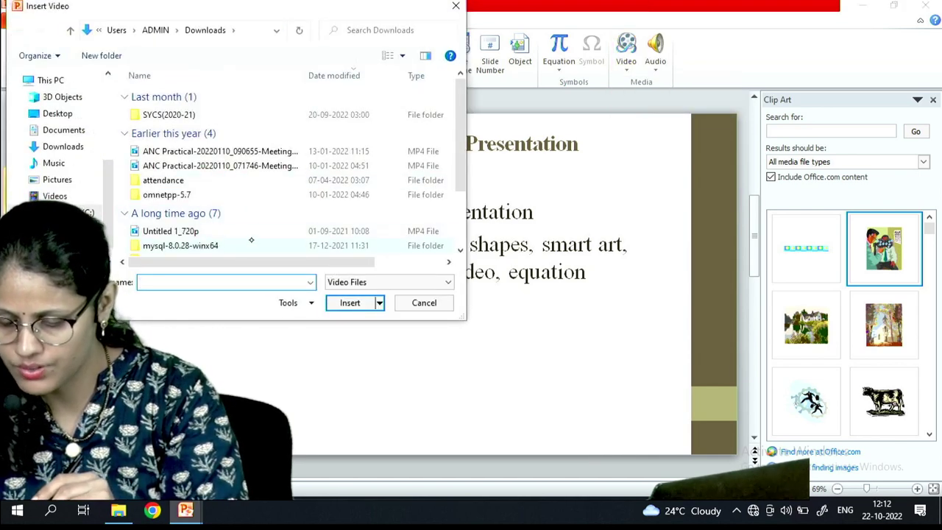
{"action": "left_click", "coordinate": [226, 231]}
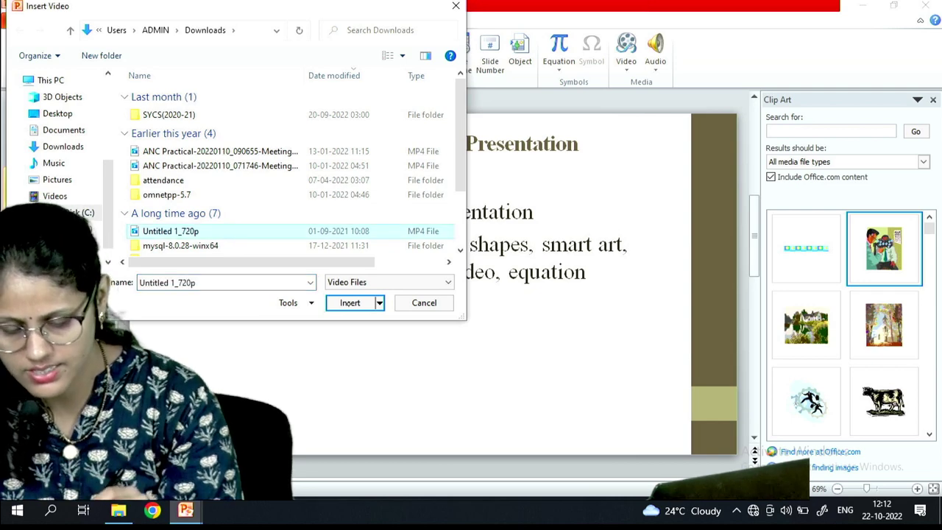
{"action": "left_click", "coordinate": [351, 302]}
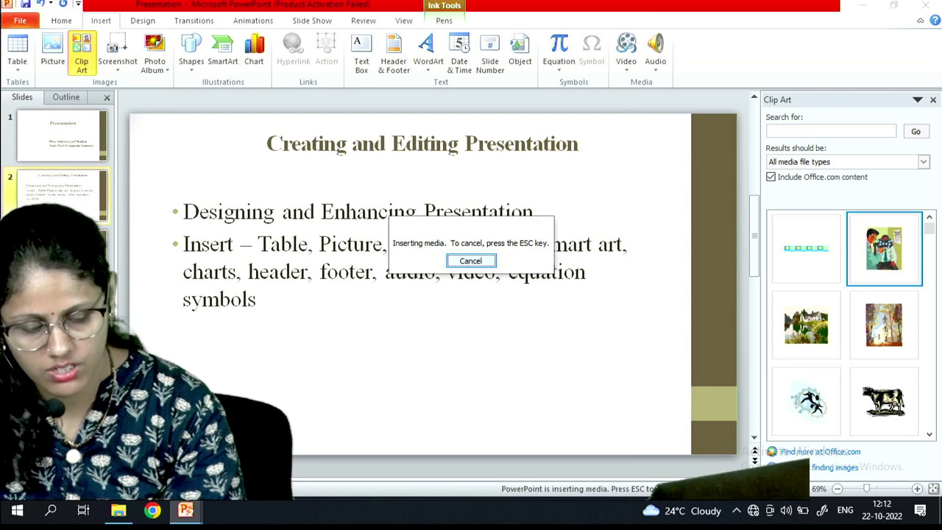
{"action": "left_click", "coordinate": [471, 261]}
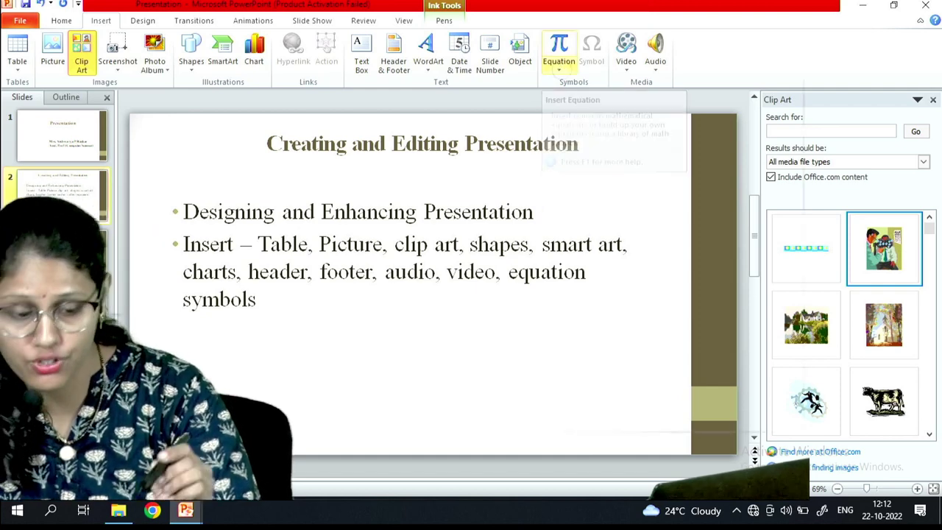
Insert the Pythagorean Theorem equation a²+b²=c² below the bullet text.
{"action": "left_click", "coordinate": [561, 66]}
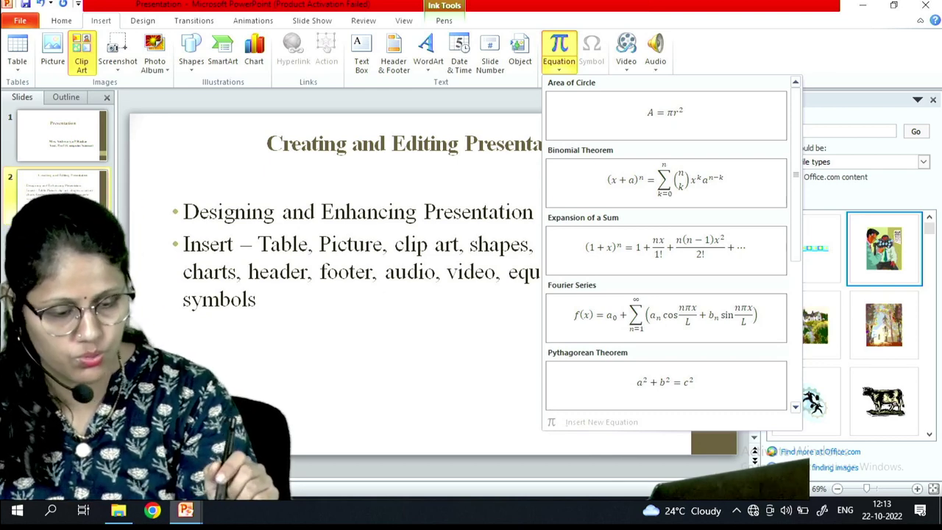
{"action": "left_click_drag", "start_coordinate": [798, 241], "coordinate": [794, 284]}
{"action": "scroll", "coordinate": [794, 294], "scroll_direction": "down", "scroll_amount": 3}
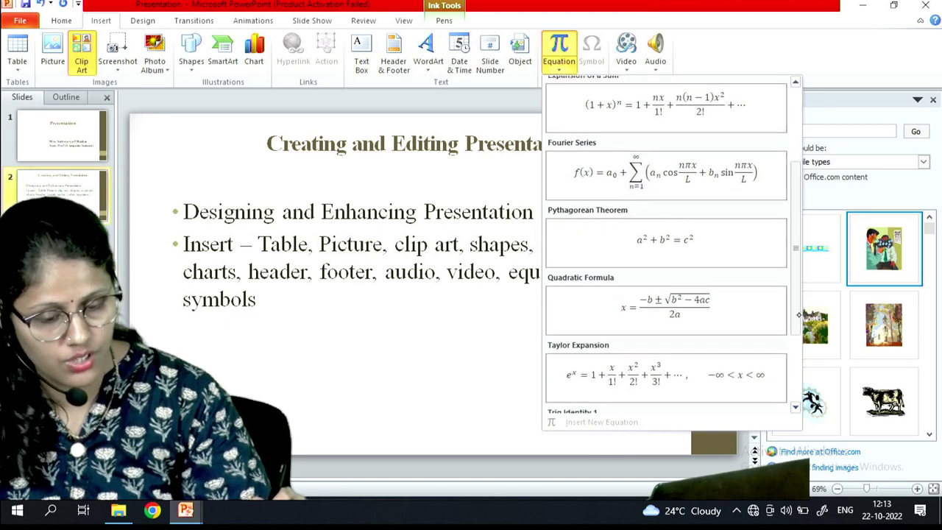
{"action": "left_click", "coordinate": [666, 183]}
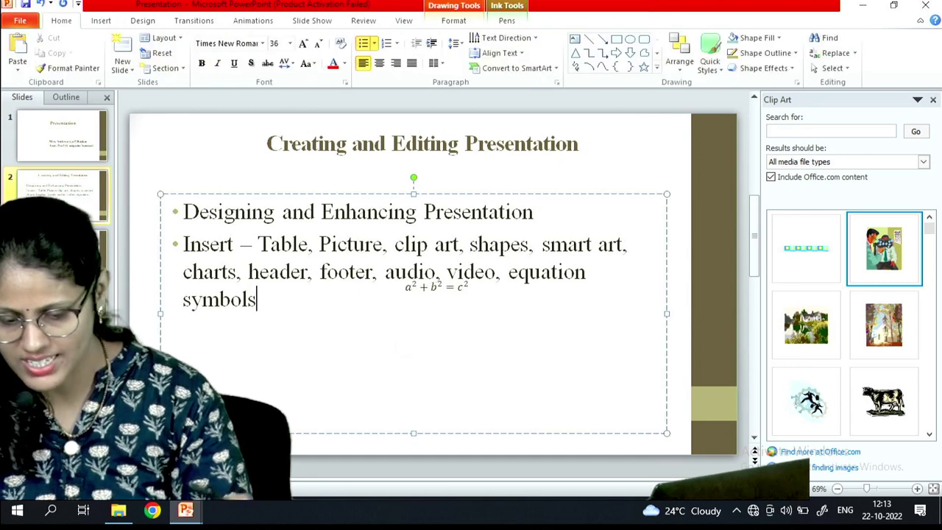
Cut b²=c² from the equation, leaving a²+, and exit text editing.
{"action": "left_click", "coordinate": [469, 287]}
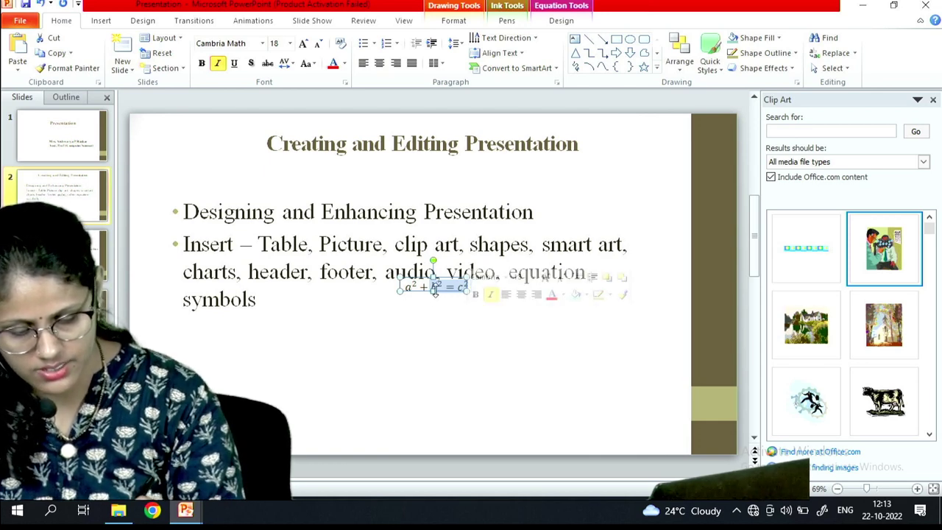
{"action": "right_click", "coordinate": [436, 287]}
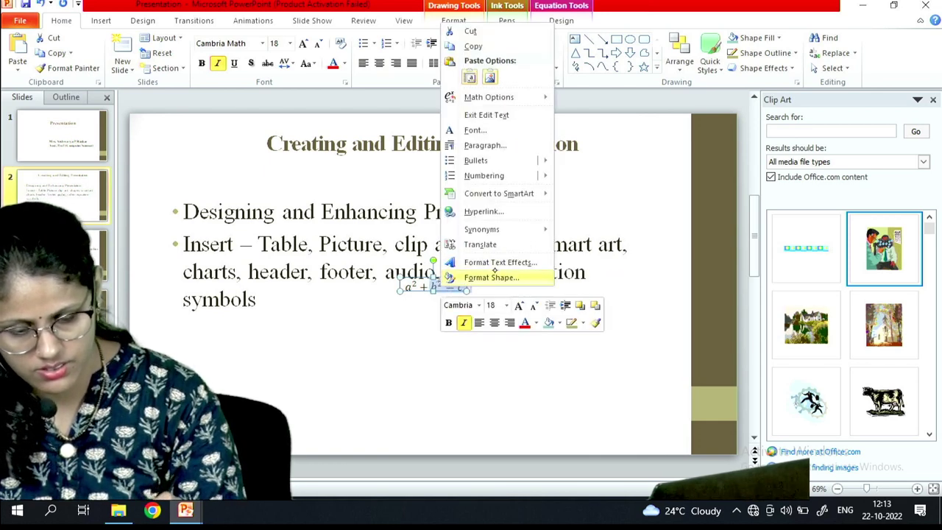
{"action": "left_click", "coordinate": [472, 31]}
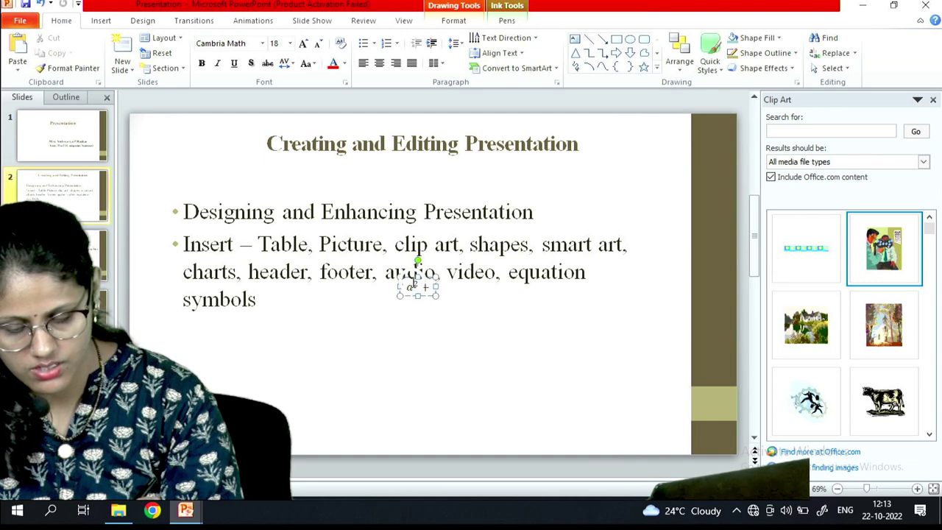
{"action": "right_click", "coordinate": [416, 278]}
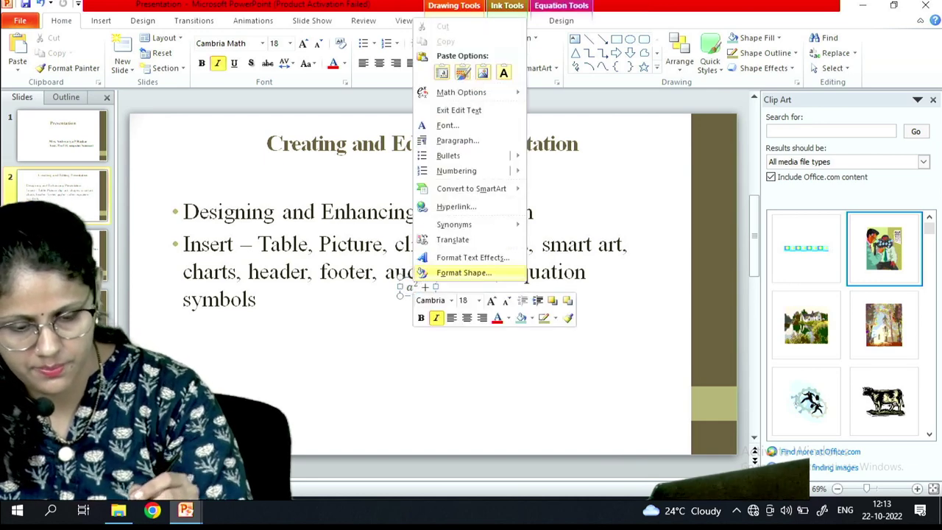
{"action": "left_click", "coordinate": [483, 109]}
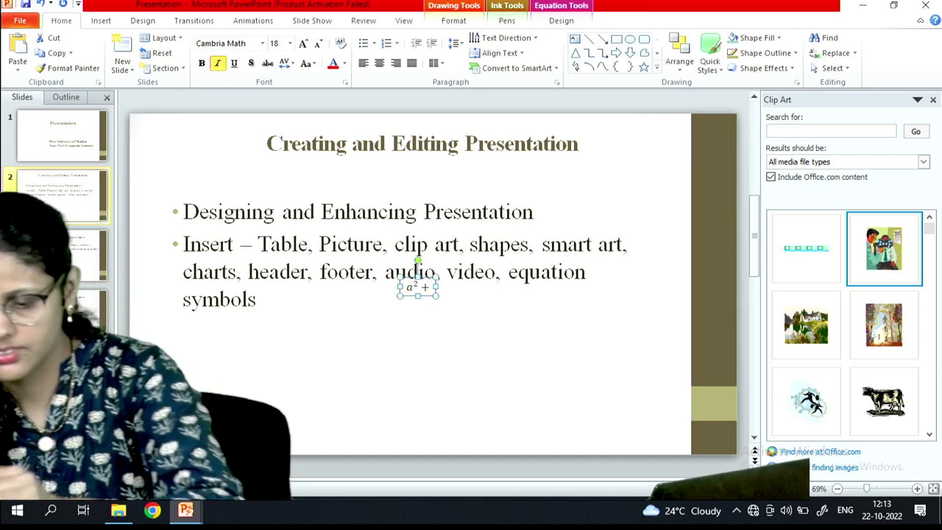
{"action": "left_click", "coordinate": [100, 19]}
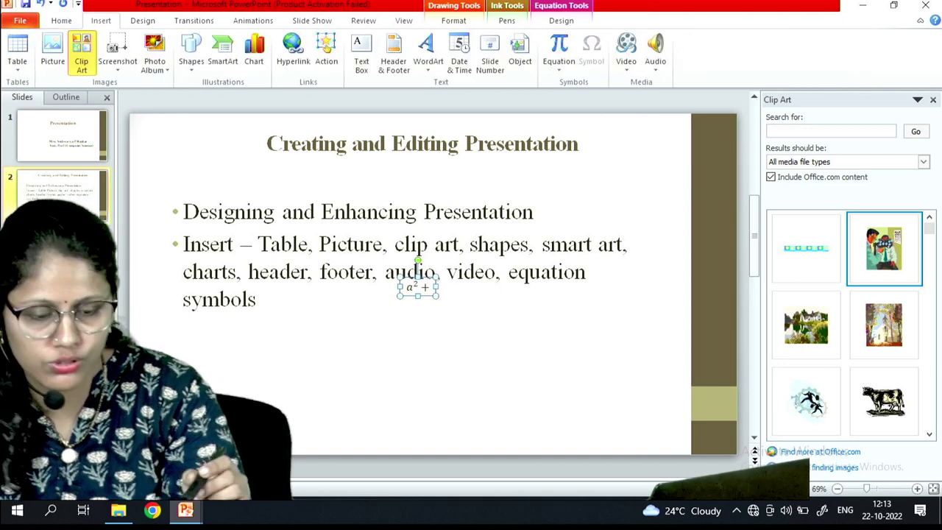
{"action": "left_click", "coordinate": [502, 273]}
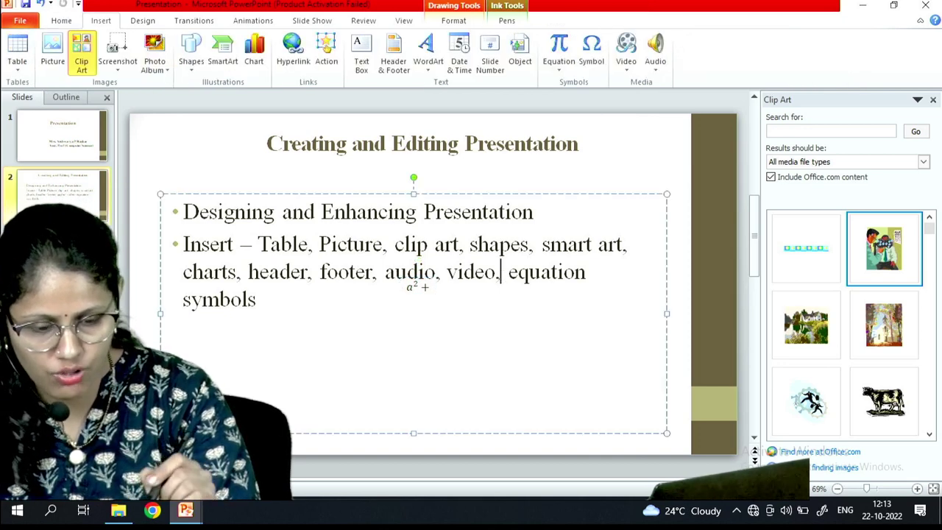
{"action": "left_click", "coordinate": [589, 59]}
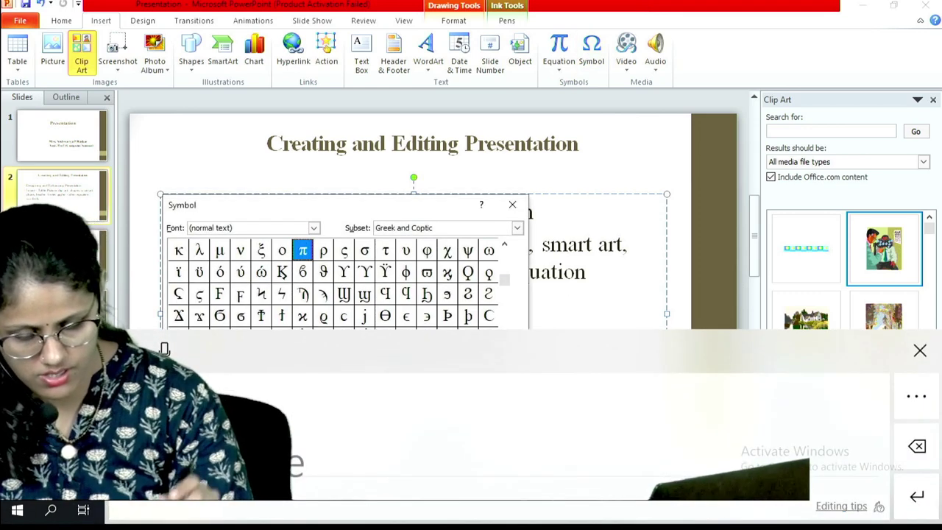
{"action": "left_click", "coordinate": [920, 351]}
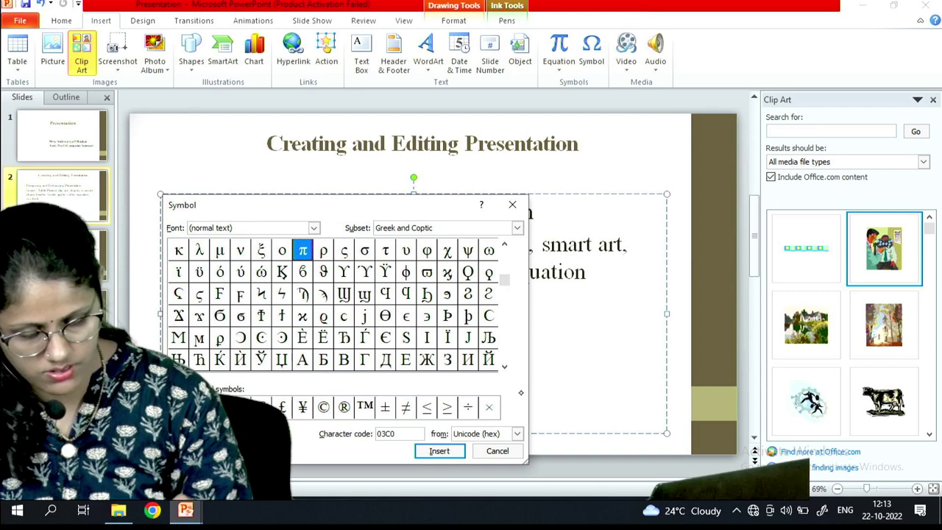
{"action": "left_click", "coordinate": [505, 367]}
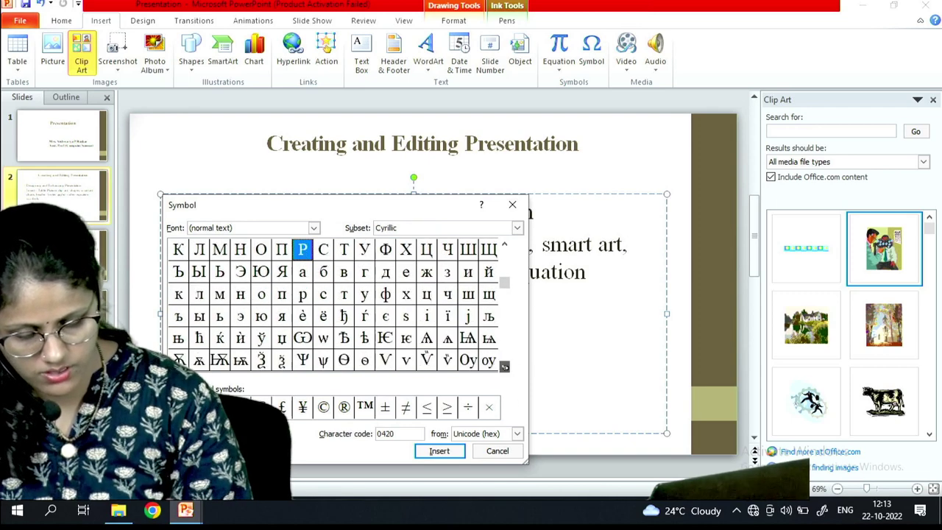
{"action": "left_click", "coordinate": [505, 367]}
{"action": "left_click", "coordinate": [505, 366]}
{"action": "left_click", "coordinate": [505, 366]}
{"action": "left_click", "coordinate": [505, 367]}
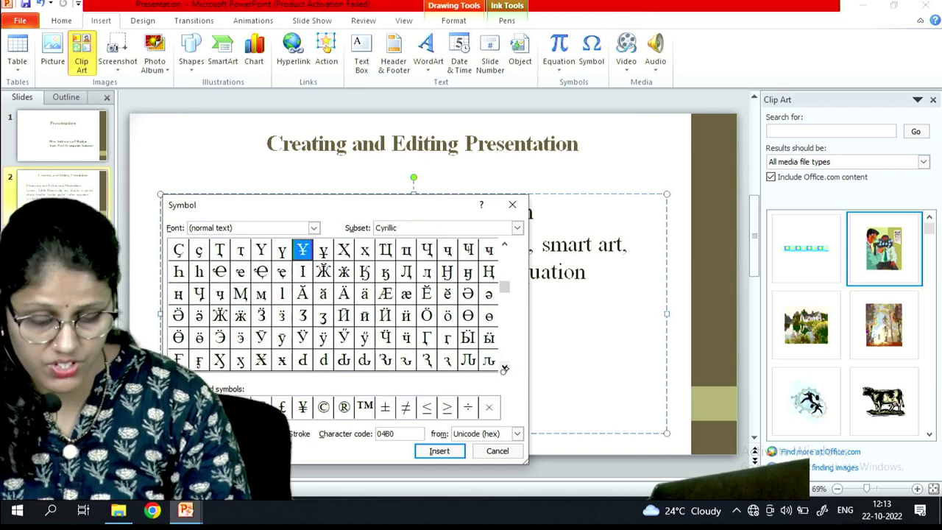
{"action": "left_click", "coordinate": [505, 366]}
{"action": "left_click", "coordinate": [504, 366]}
{"action": "left_click", "coordinate": [505, 366]}
{"action": "left_click", "coordinate": [505, 366]}
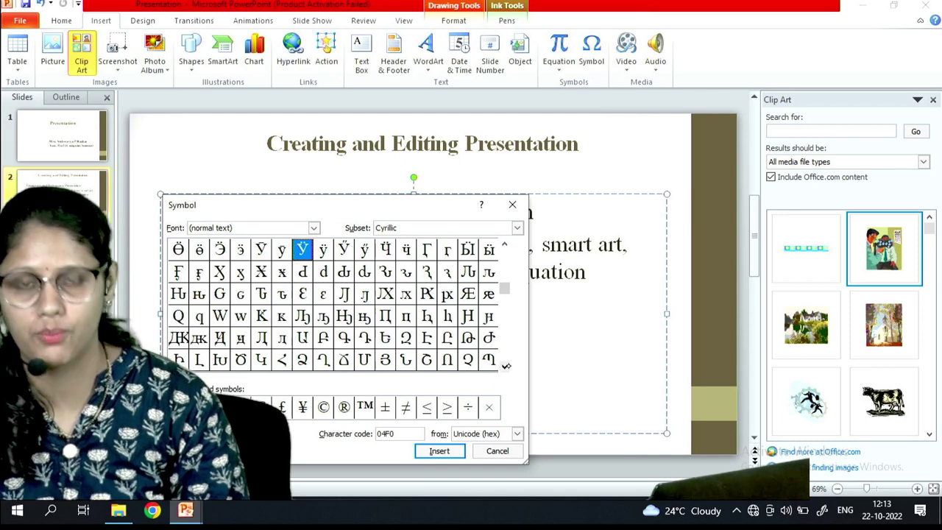
{"action": "left_click", "coordinate": [497, 451]}
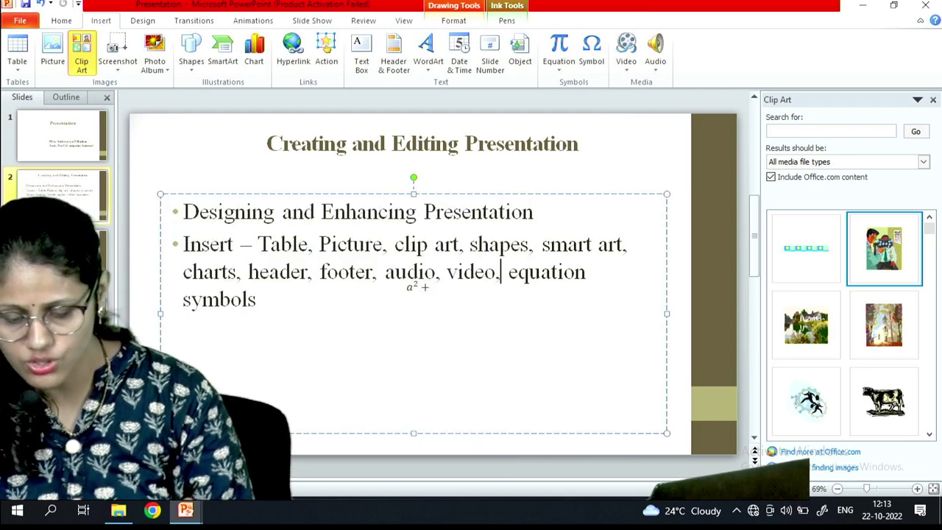
{"action": "left_click", "coordinate": [418, 287]}
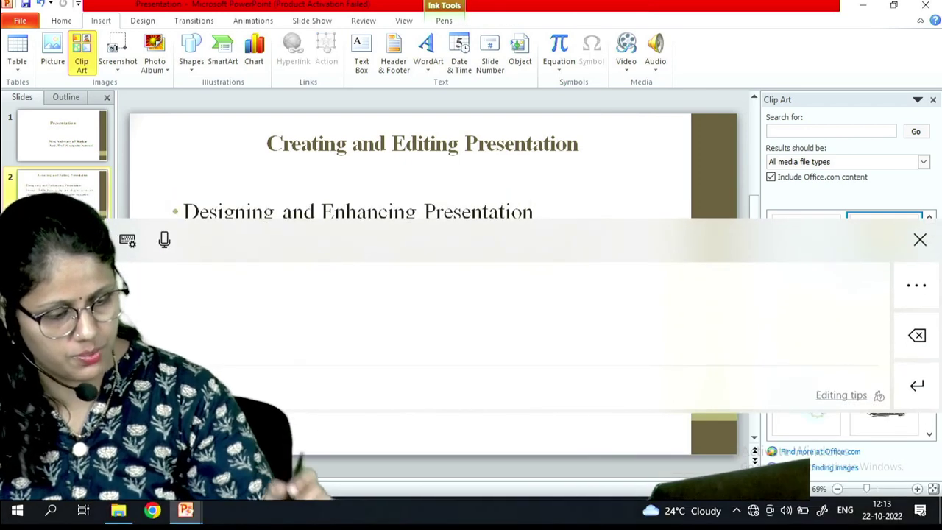
Close the handwriting panel and Clip Art pane, then scroll to slide 3 on Design.
{"action": "left_click", "coordinate": [920, 244]}
{"action": "left_click", "coordinate": [933, 101]}
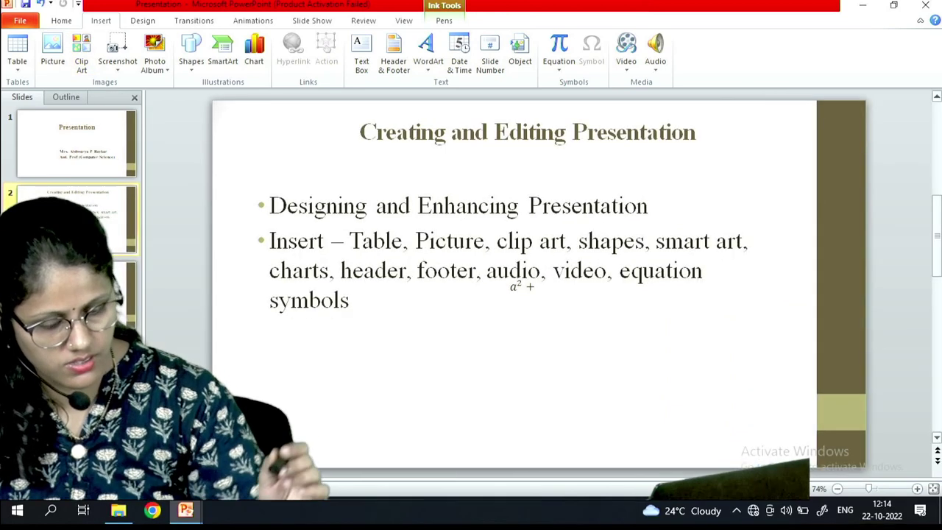
{"action": "scroll", "coordinate": [515, 283], "scroll_direction": "down", "scroll_amount": 1}
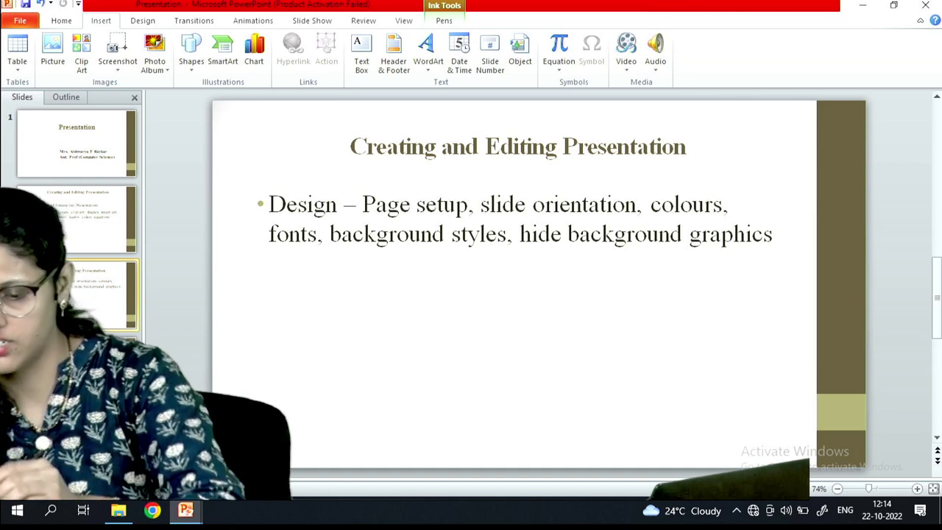
In Page Setup, try portrait and landscape orientation and keep the Custom slide size.
{"action": "left_click", "coordinate": [144, 21]}
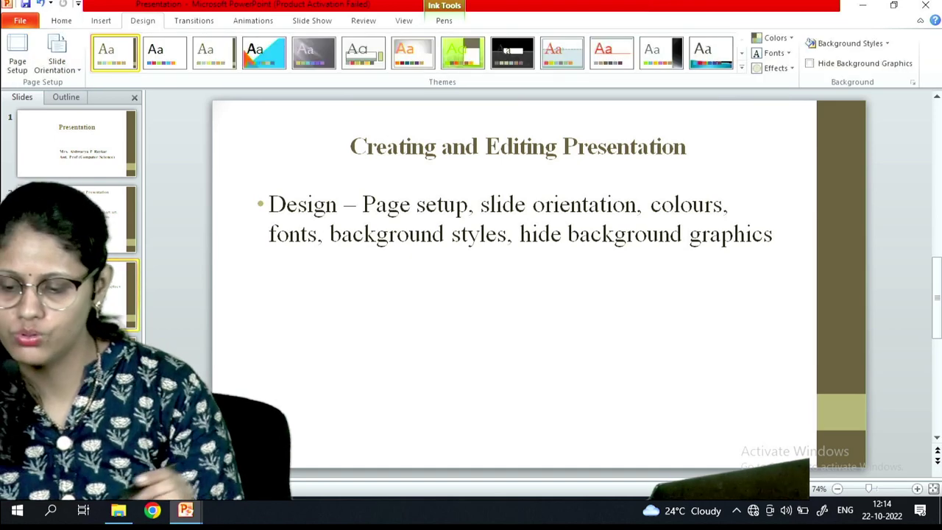
{"action": "left_click", "coordinate": [17, 56]}
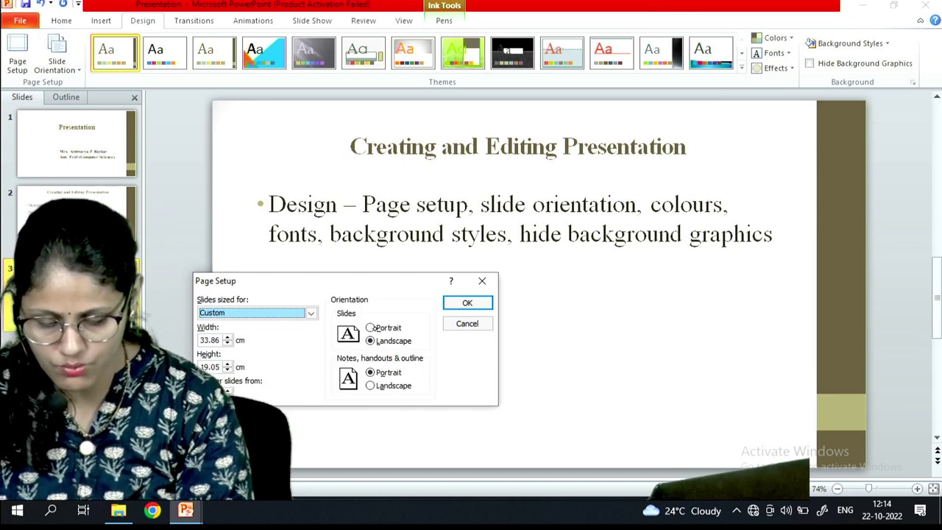
{"action": "left_click", "coordinate": [371, 327]}
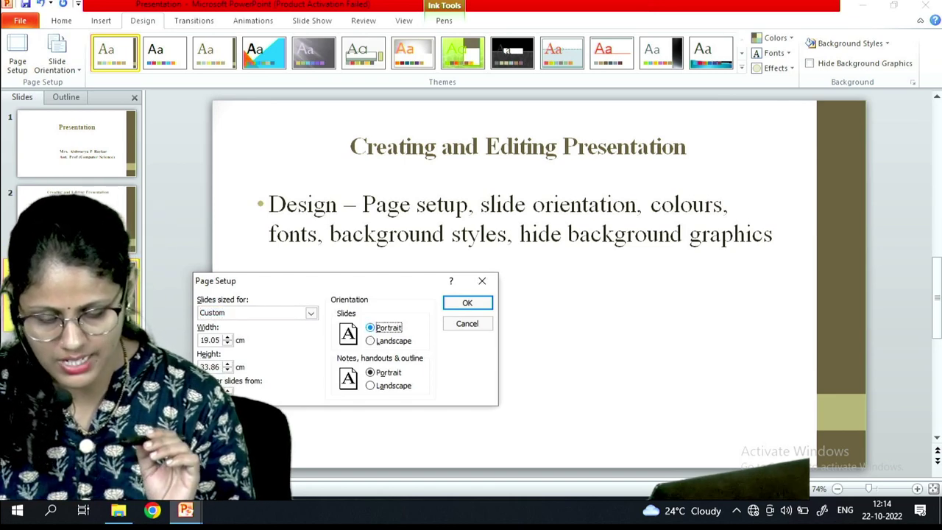
{"action": "left_click", "coordinate": [370, 340]}
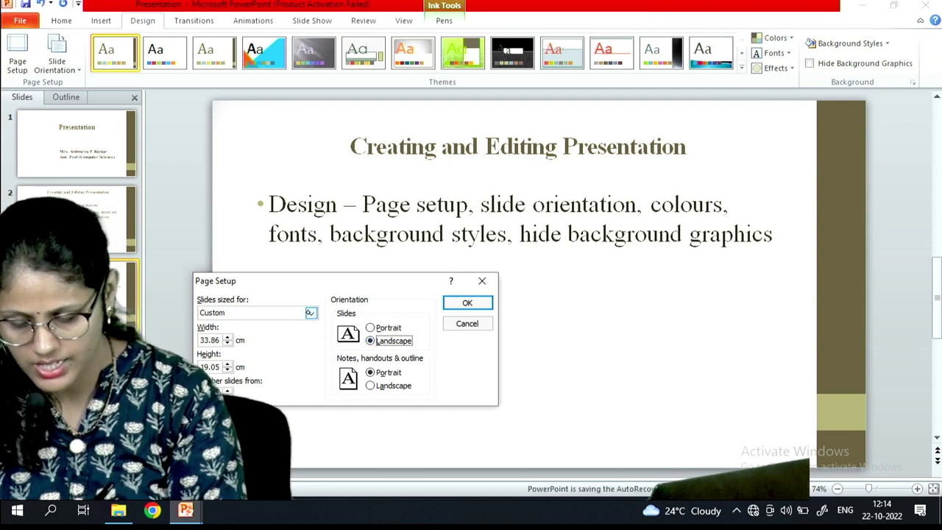
{"action": "left_click", "coordinate": [309, 312]}
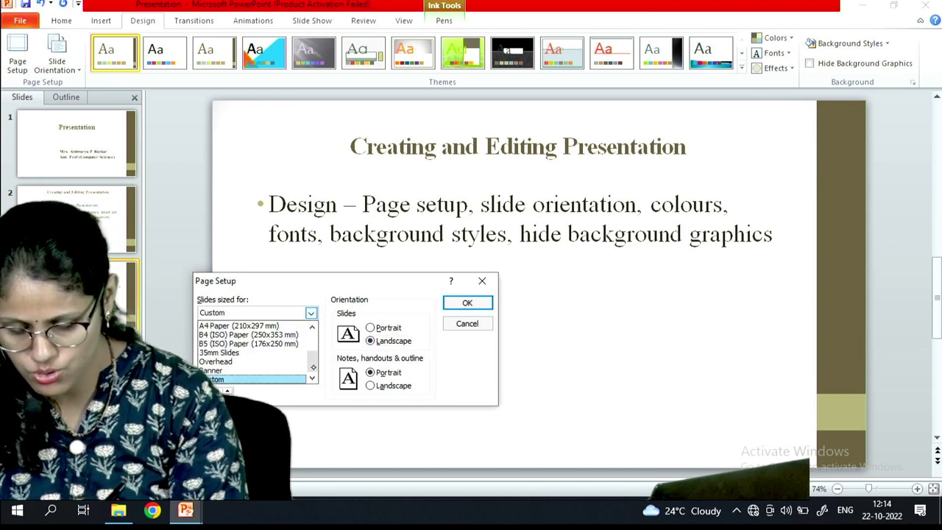
{"action": "left_click_drag", "start_coordinate": [313, 367], "coordinate": [313, 331]}
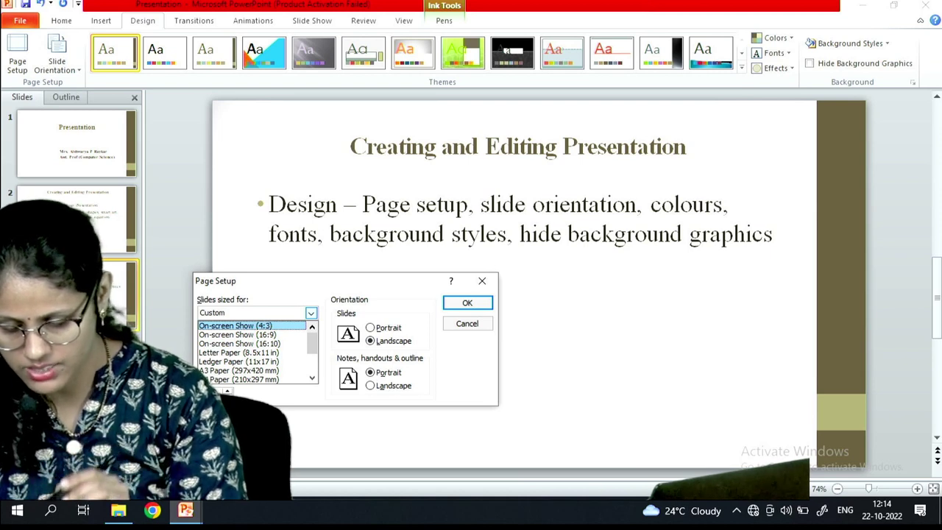
{"action": "left_click", "coordinate": [471, 308]}
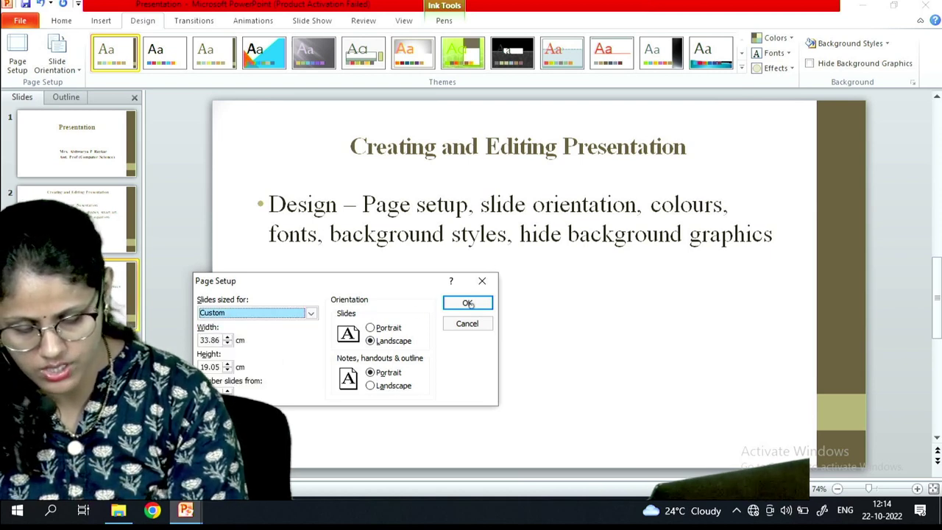
{"action": "left_click", "coordinate": [467, 304]}
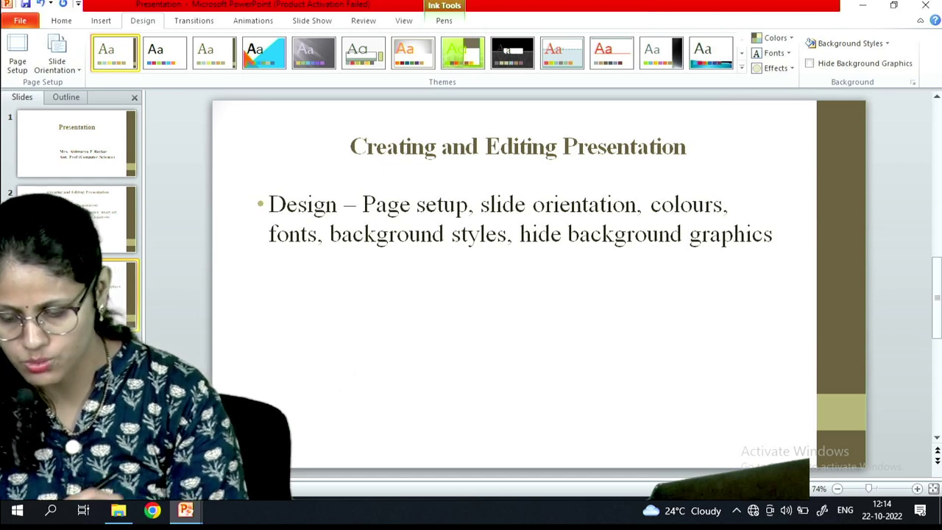
Set the slide size to On-screen Show (16:9).
{"action": "left_click", "coordinate": [17, 55]}
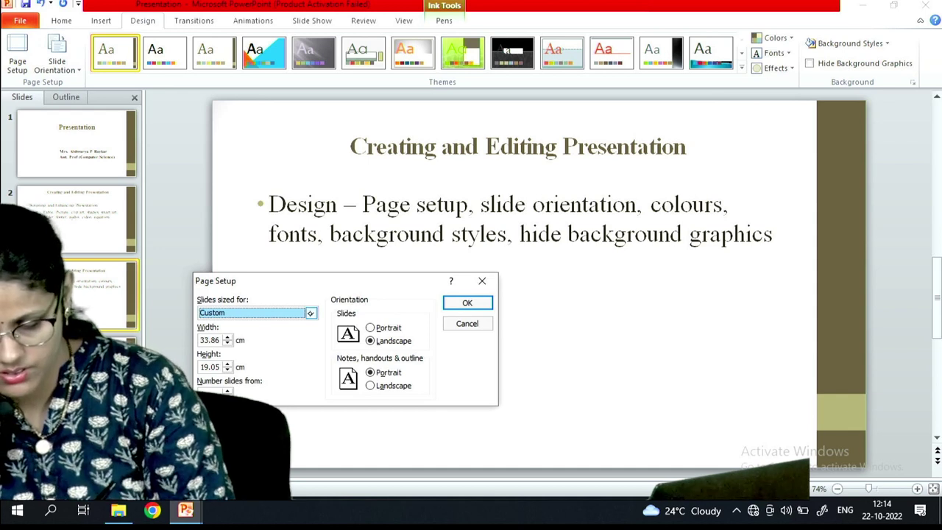
{"action": "left_click", "coordinate": [311, 313]}
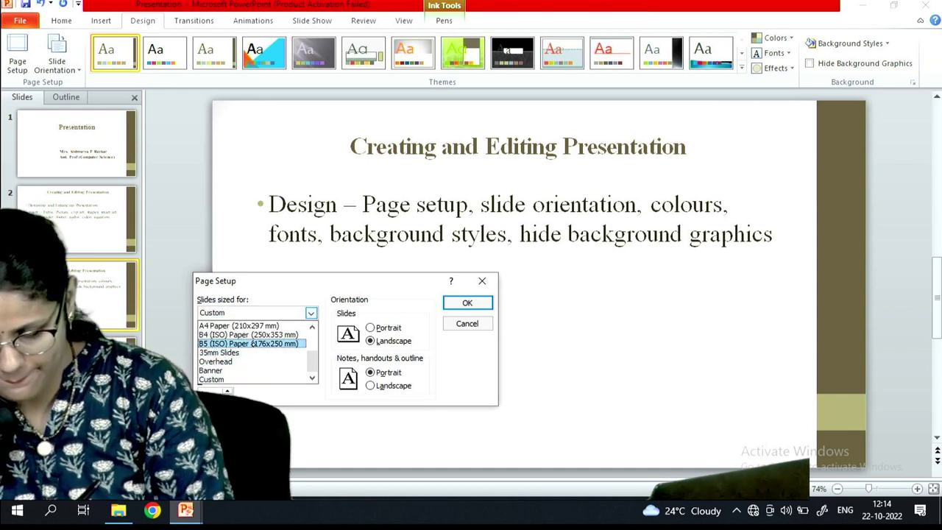
{"action": "scroll", "coordinate": [267, 335], "scroll_direction": "up", "scroll_amount": 1}
{"action": "scroll", "coordinate": [267, 335], "scroll_direction": "up", "scroll_amount": 1}
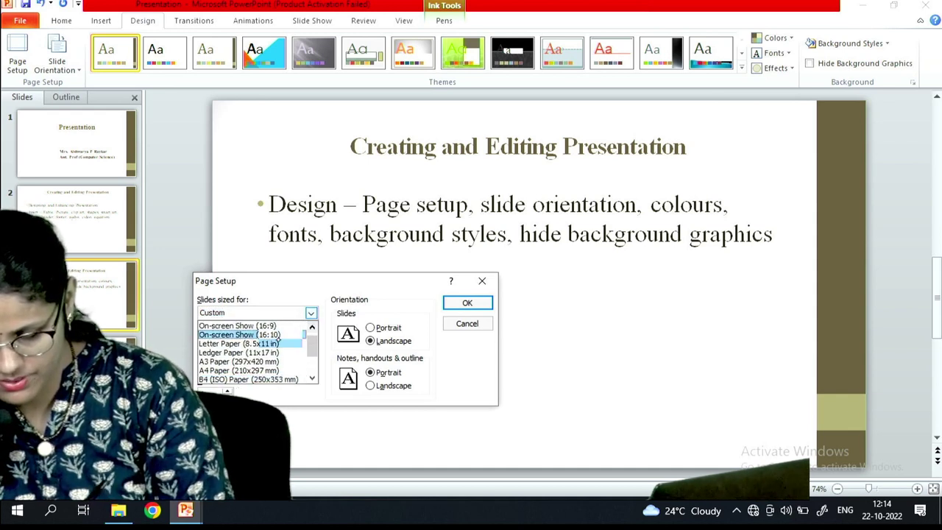
{"action": "left_click", "coordinate": [250, 334]}
{"action": "key", "text": "Return"}
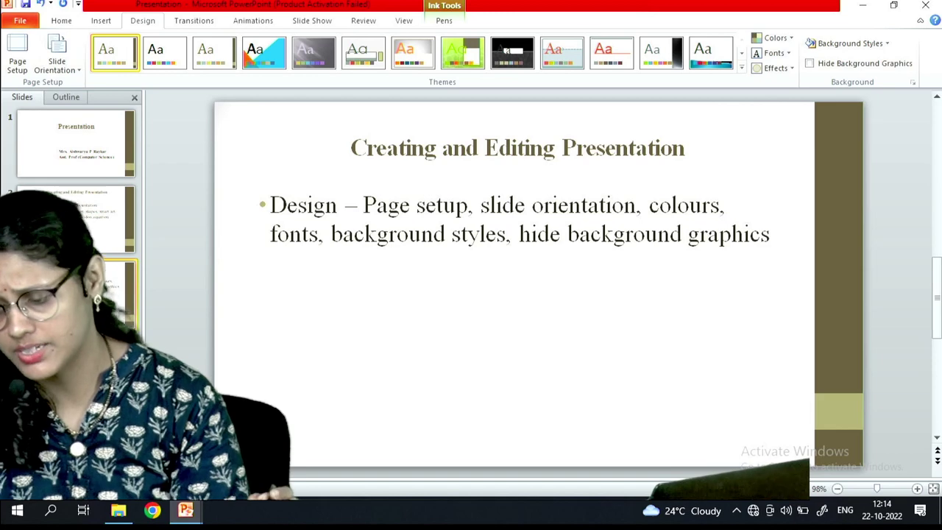
Switch the slide orientation to Portrait, then back to Landscape.
{"action": "left_click", "coordinate": [57, 57]}
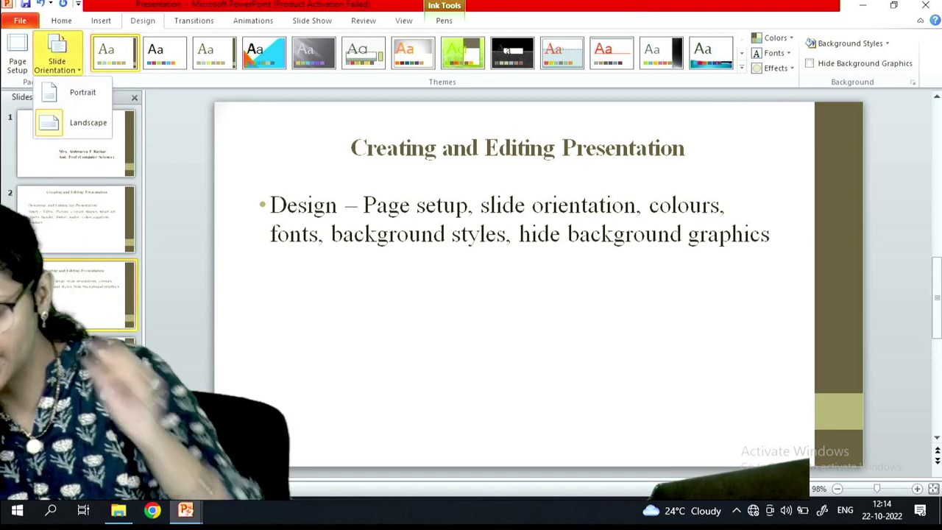
{"action": "left_click", "coordinate": [82, 92]}
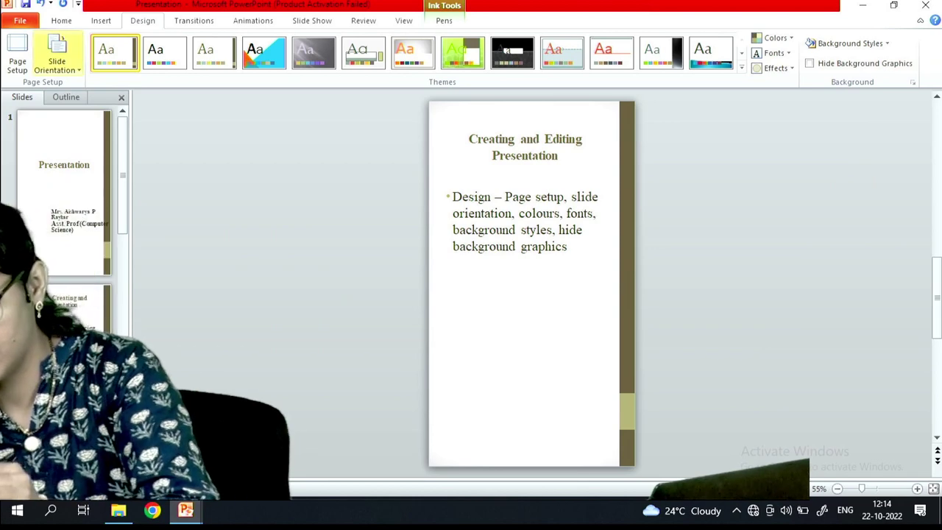
{"action": "left_click", "coordinate": [73, 68]}
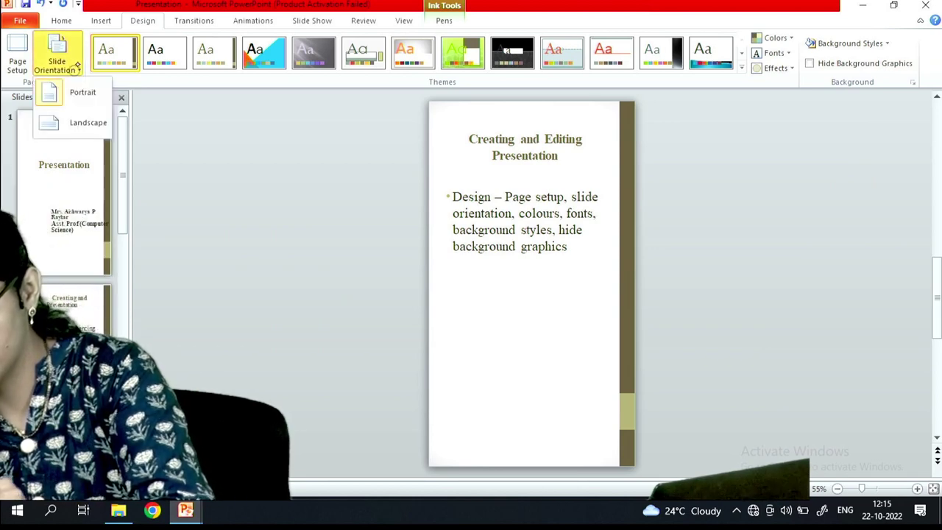
{"action": "left_click", "coordinate": [74, 121]}
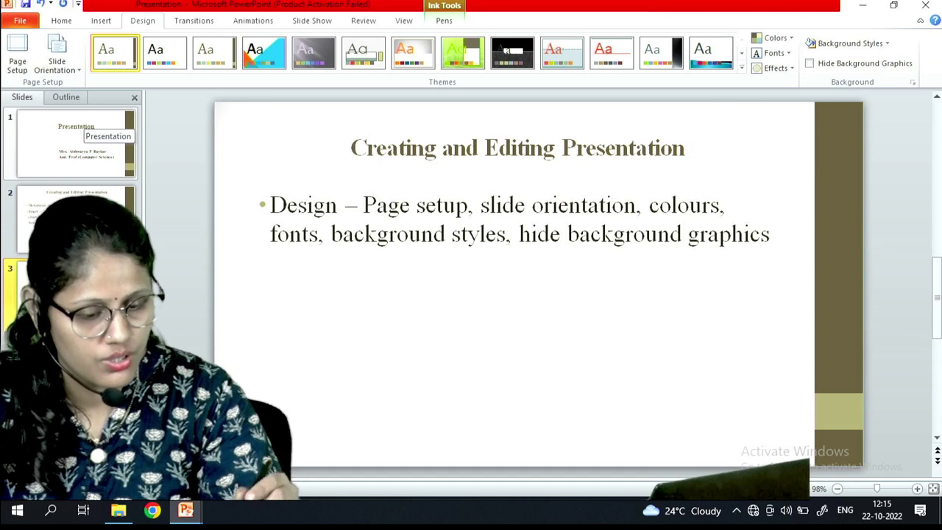
Apply the Austin theme colours and the Office 2 theme font set.
{"action": "left_click", "coordinate": [773, 37]}
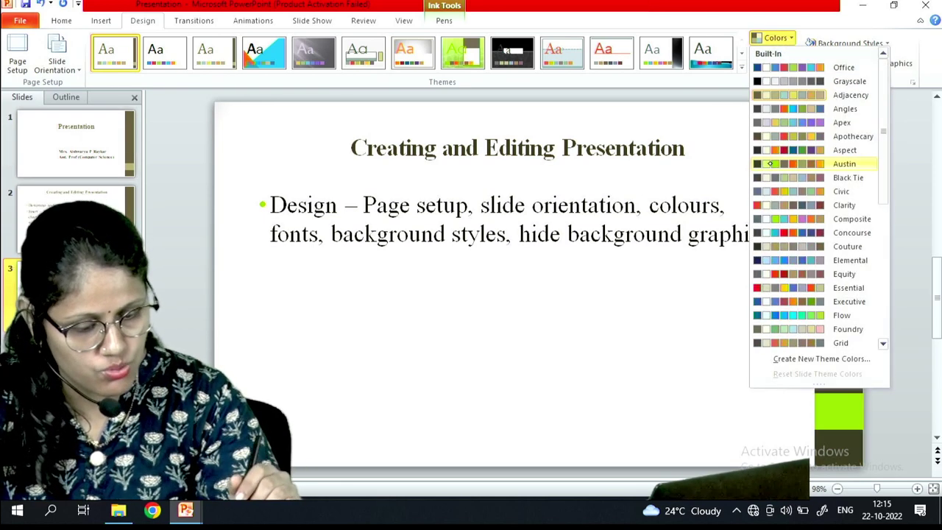
{"action": "left_click", "coordinate": [844, 164]}
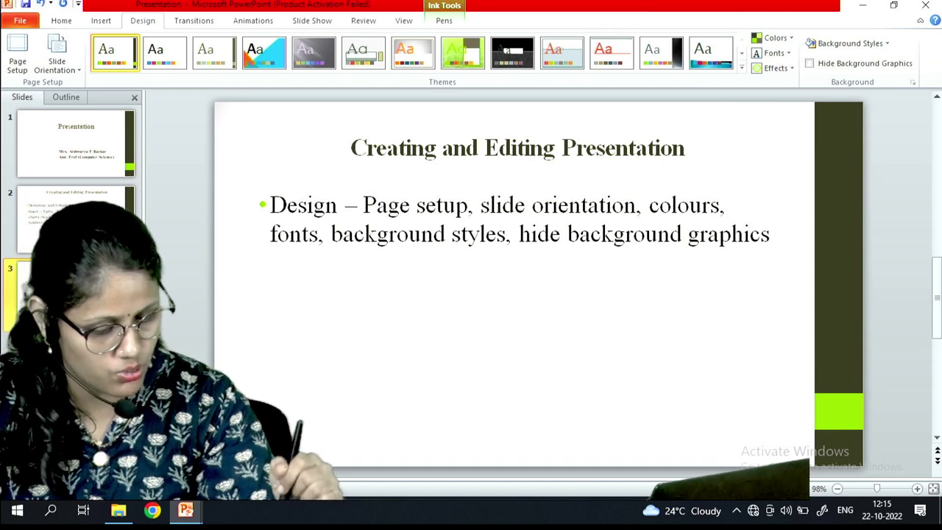
{"action": "left_click", "coordinate": [772, 53]}
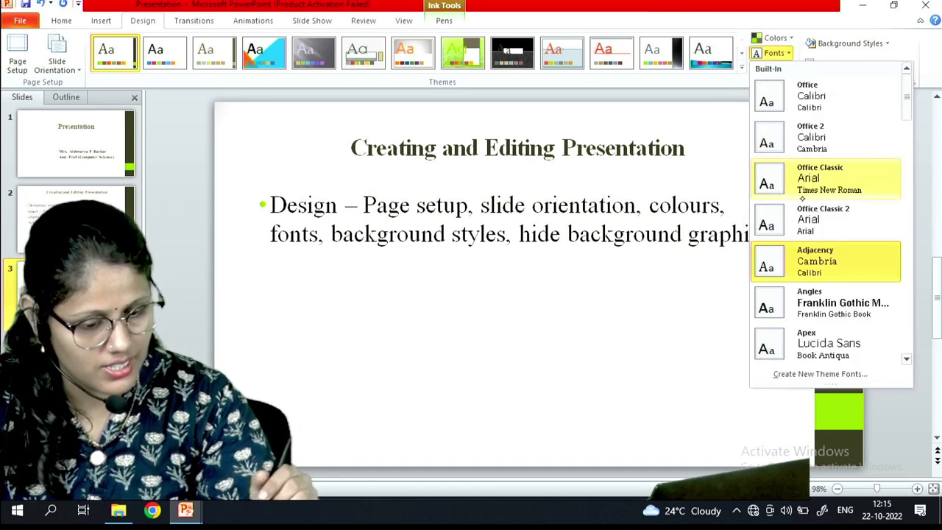
{"action": "left_click", "coordinate": [826, 140]}
Browse the font sets again, apply a built-in theme effect set, and select the title box.
{"action": "left_click", "coordinate": [774, 53]}
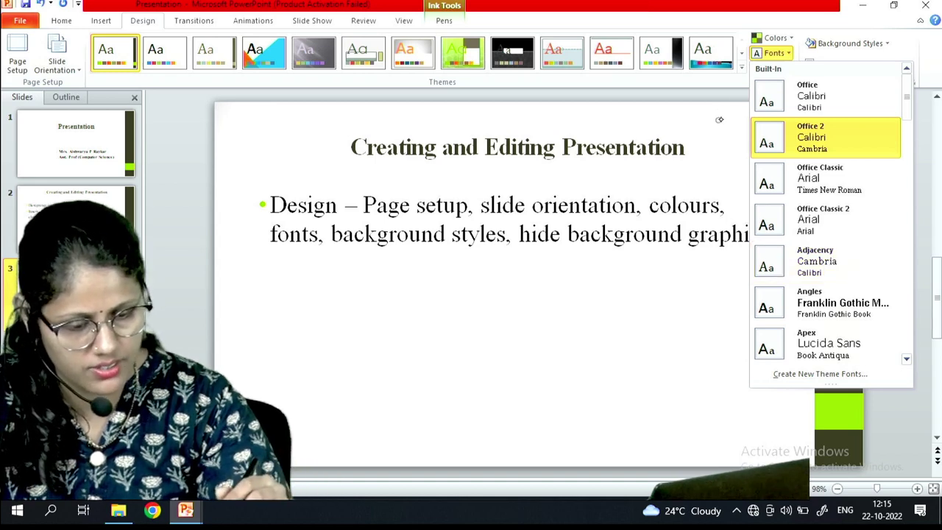
{"action": "left_click", "coordinate": [774, 53]}
{"action": "left_click", "coordinate": [774, 68]}
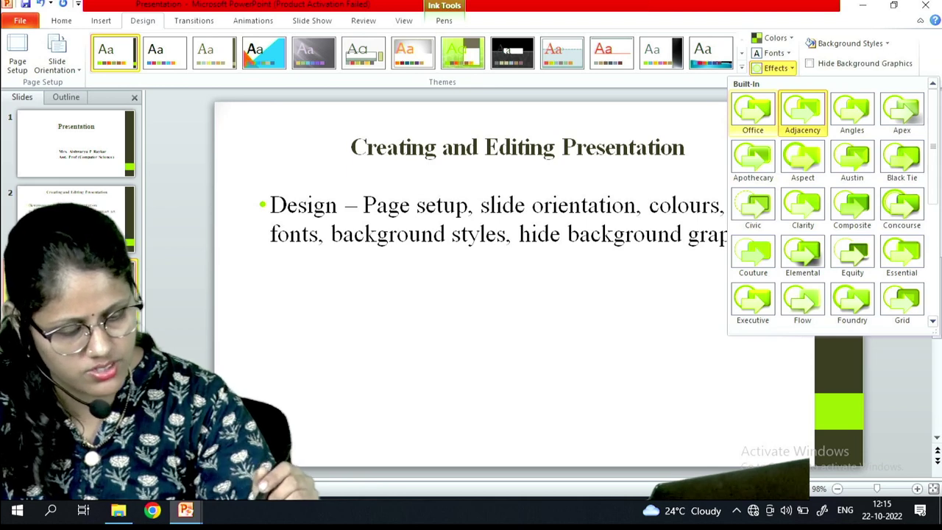
{"action": "left_click", "coordinate": [803, 158]}
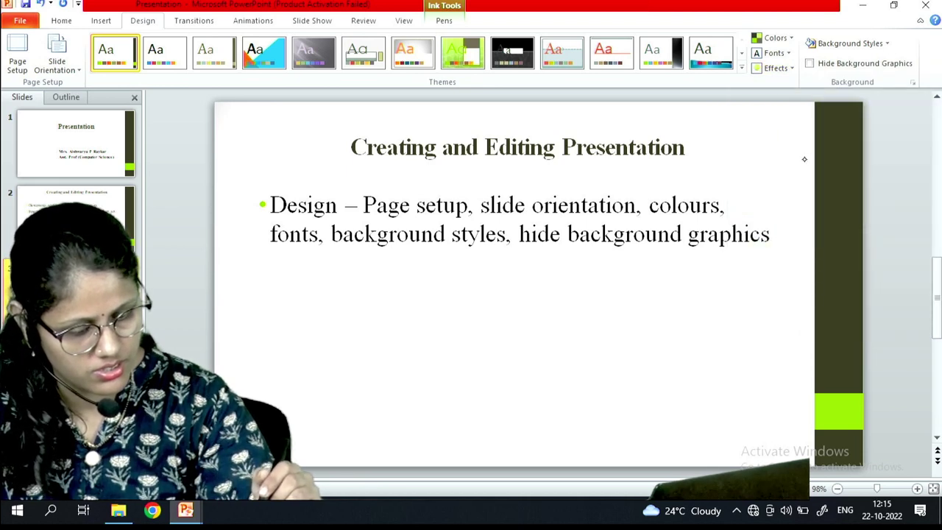
{"action": "left_click", "coordinate": [755, 172]}
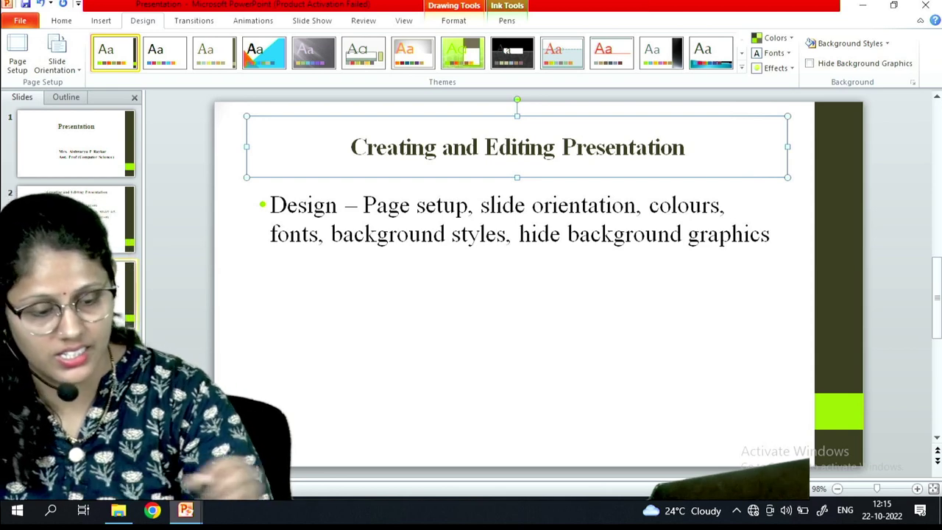
Try the orange theme, then a light theme, and finally apply the plain white Office theme.
{"action": "left_click", "coordinate": [742, 67]}
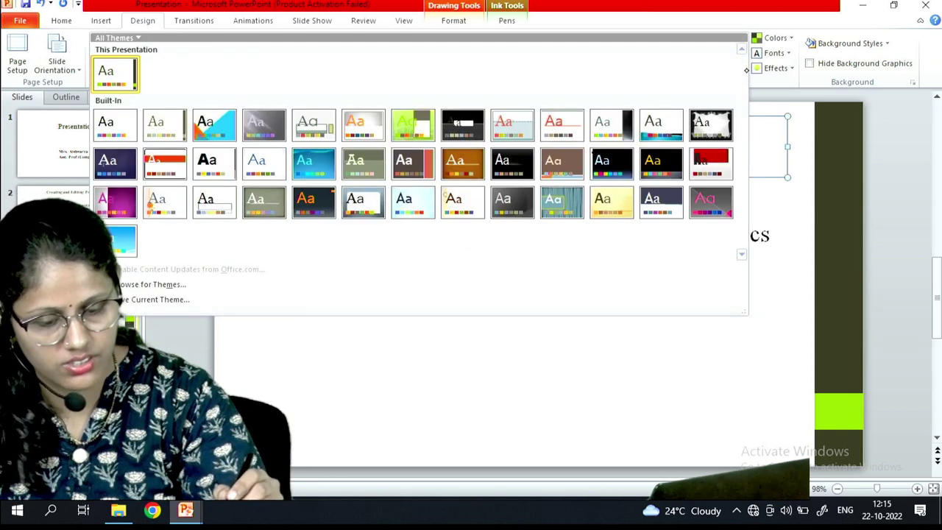
{"action": "left_click", "coordinate": [454, 162]}
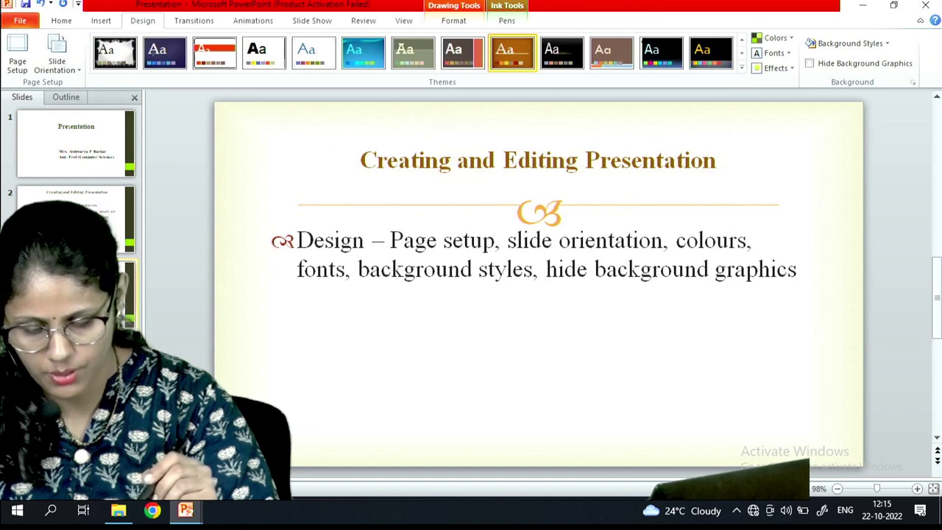
{"action": "left_click", "coordinate": [741, 68]}
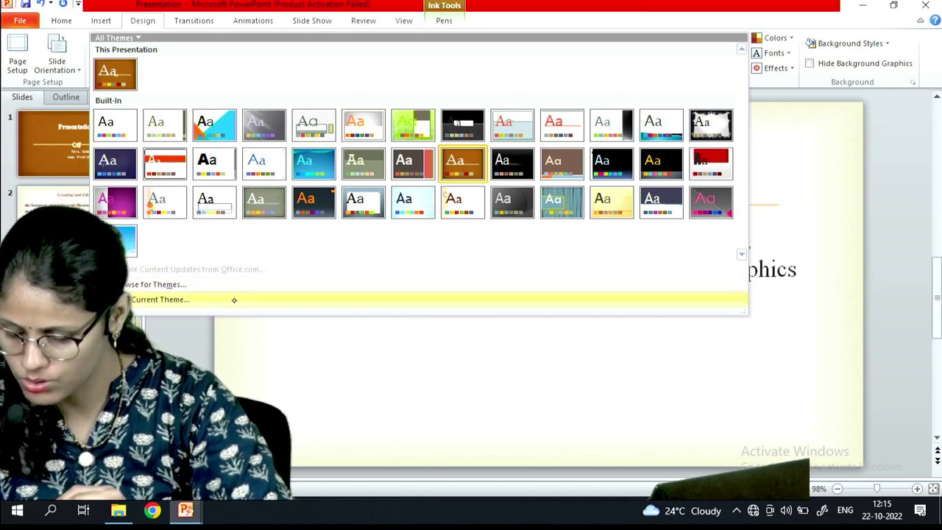
{"action": "left_click", "coordinate": [253, 176]}
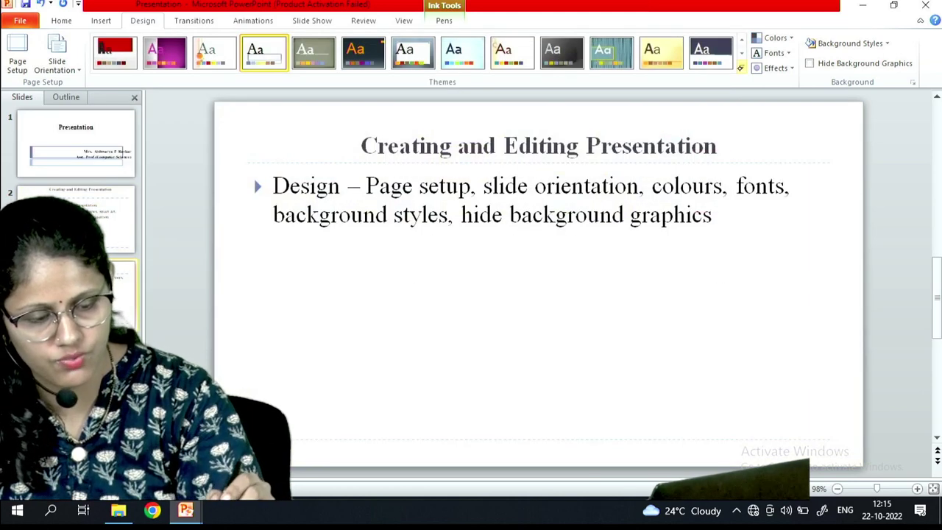
{"action": "left_click", "coordinate": [741, 68]}
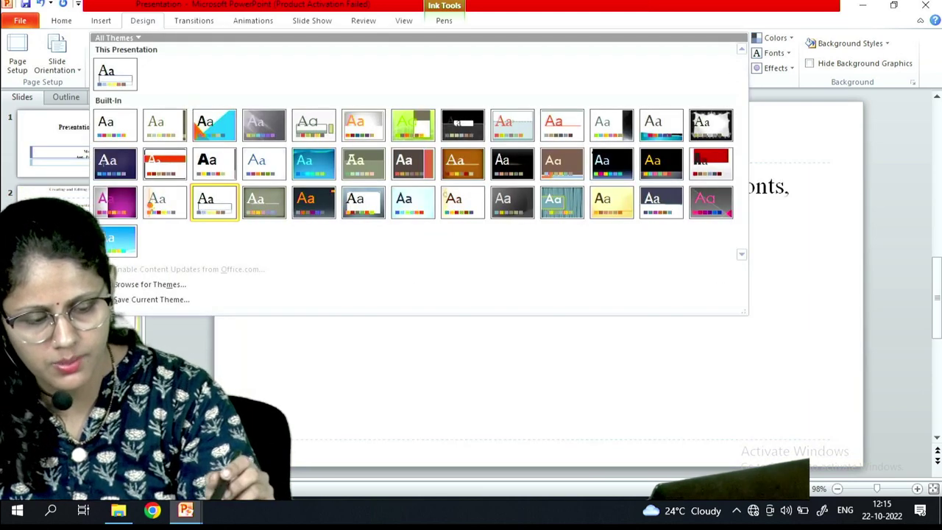
{"action": "left_click", "coordinate": [113, 132]}
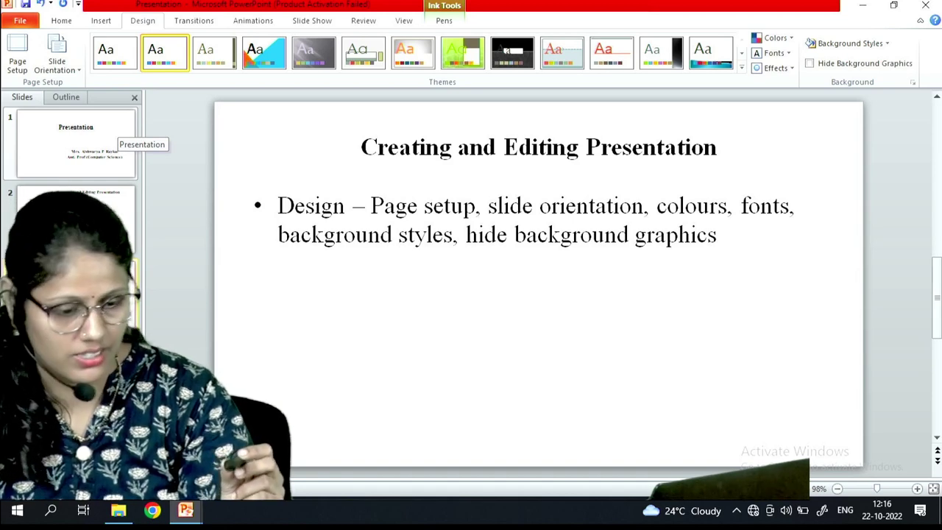
Try cream and dark blue background styles and toggle Hide Background Graphics on and off.
{"action": "left_click", "coordinate": [846, 43]}
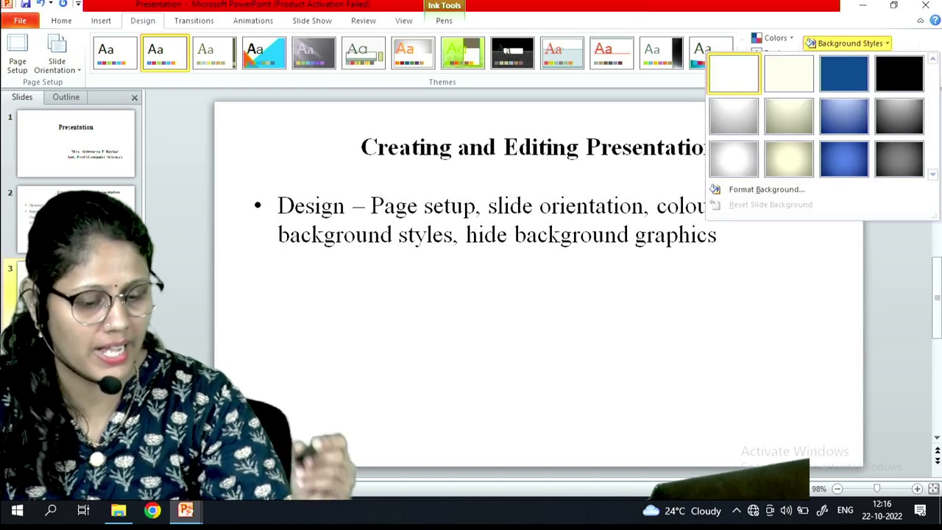
{"action": "left_click", "coordinate": [785, 77]}
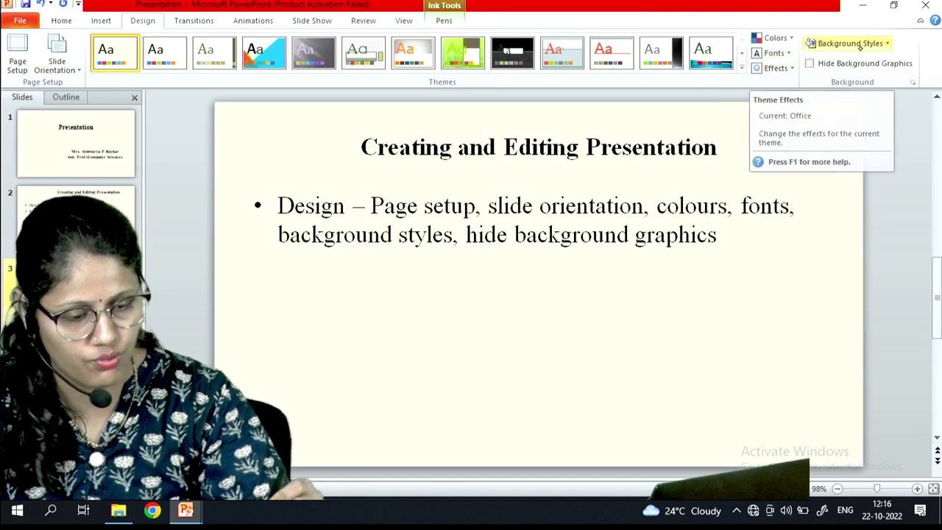
{"action": "left_click", "coordinate": [881, 42]}
{"action": "left_click", "coordinate": [839, 76]}
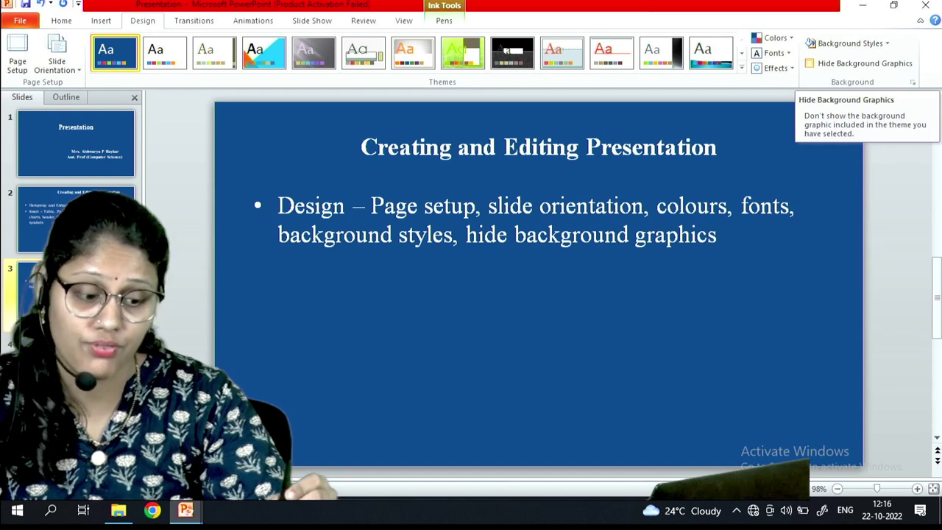
{"action": "left_click", "coordinate": [809, 64]}
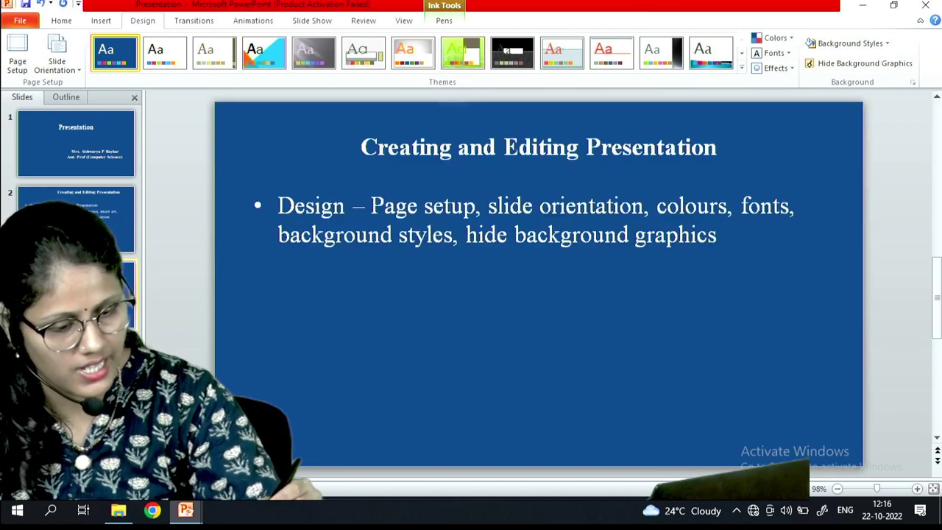
{"action": "left_click", "coordinate": [810, 63]}
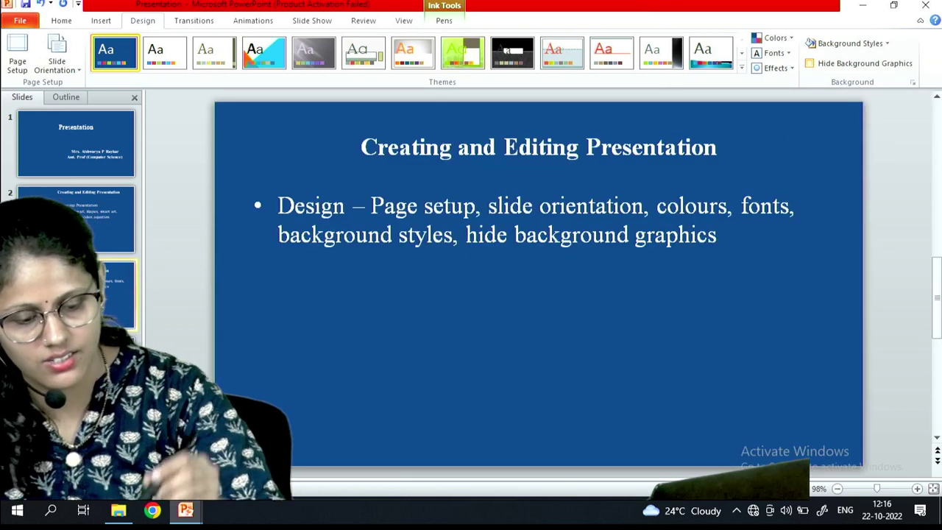
Apply the light-blue theme with its background graphics hidden.
{"action": "left_click", "coordinate": [560, 57]}
{"action": "left_click", "coordinate": [809, 63]}
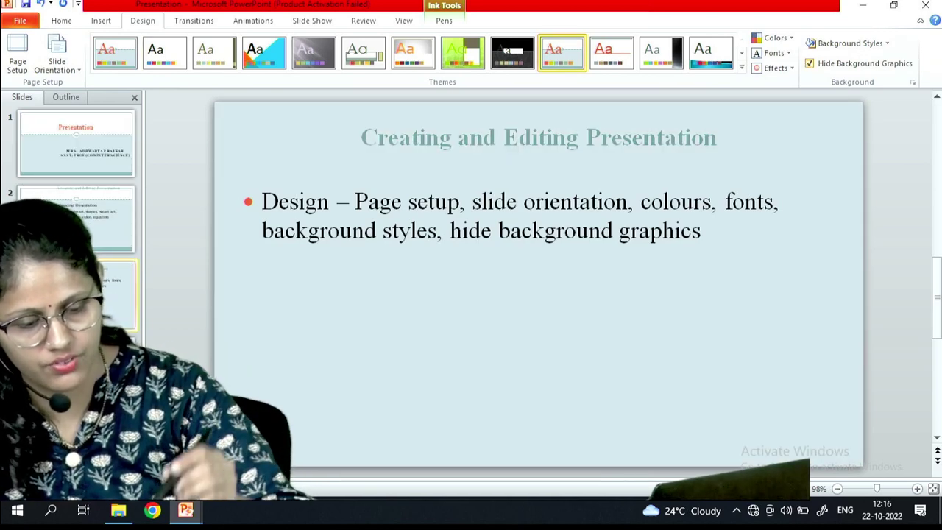
{"action": "left_click", "coordinate": [809, 63]}
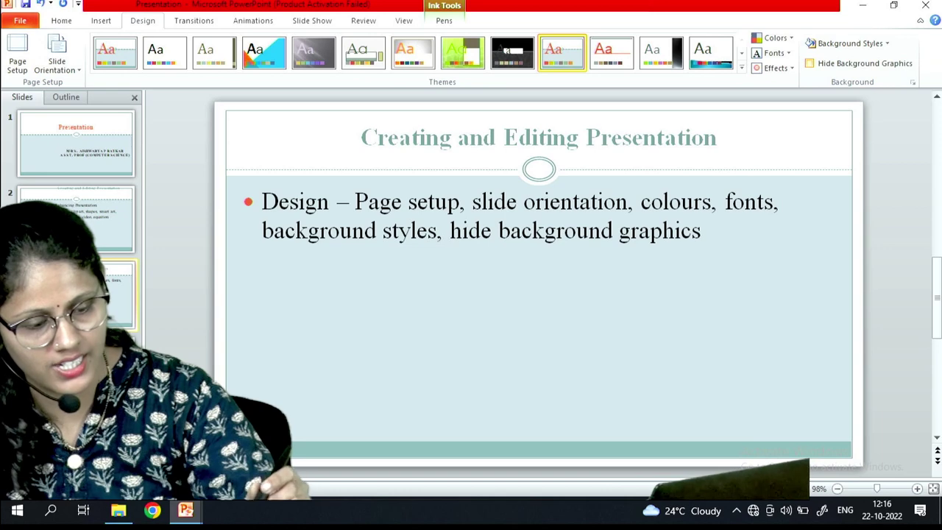
{"action": "left_click", "coordinate": [810, 63]}
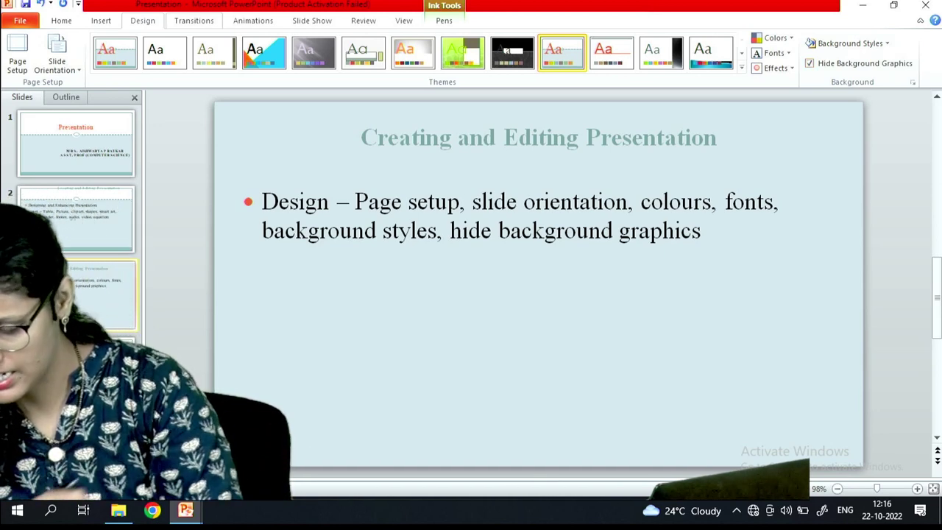
{"action": "left_click", "coordinate": [76, 368]}
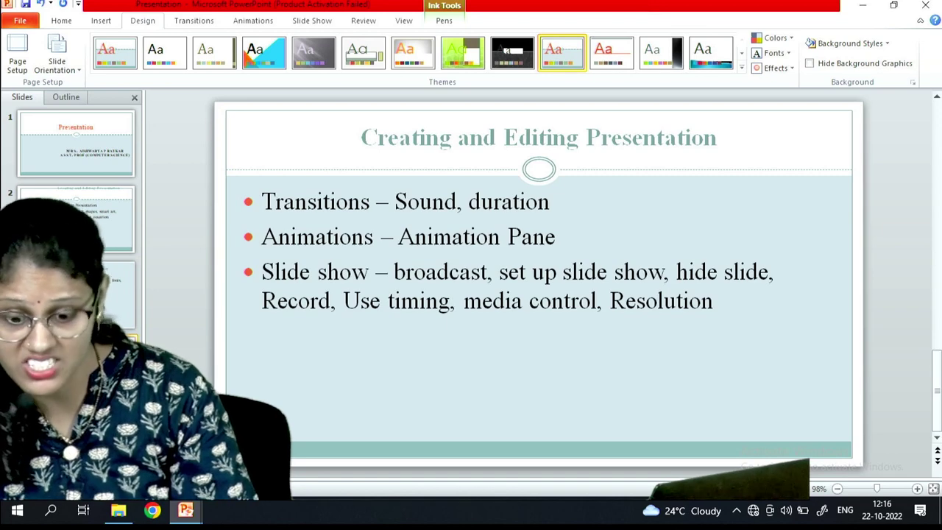
Preview the Cut, Fade, Push and Wipe transitions, then set Reveal with no sound.
{"action": "left_click", "coordinate": [194, 21]}
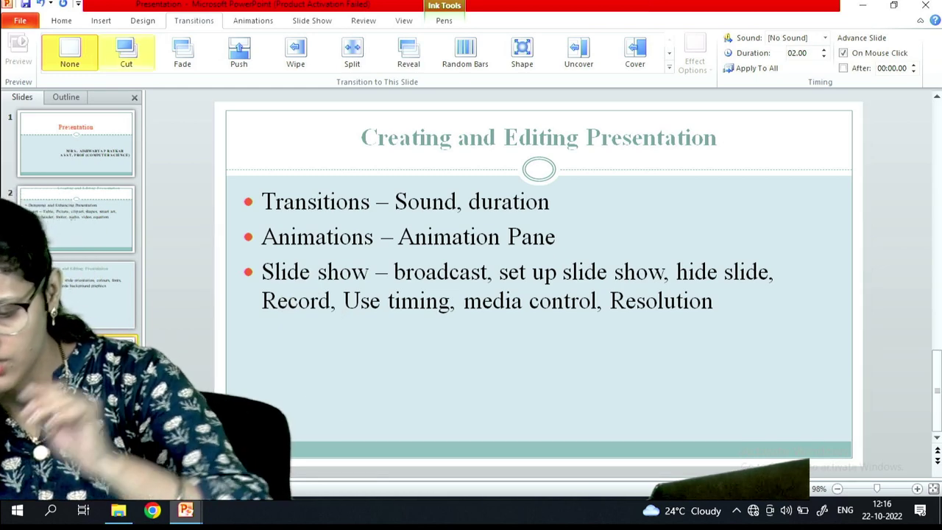
{"action": "left_click", "coordinate": [126, 50]}
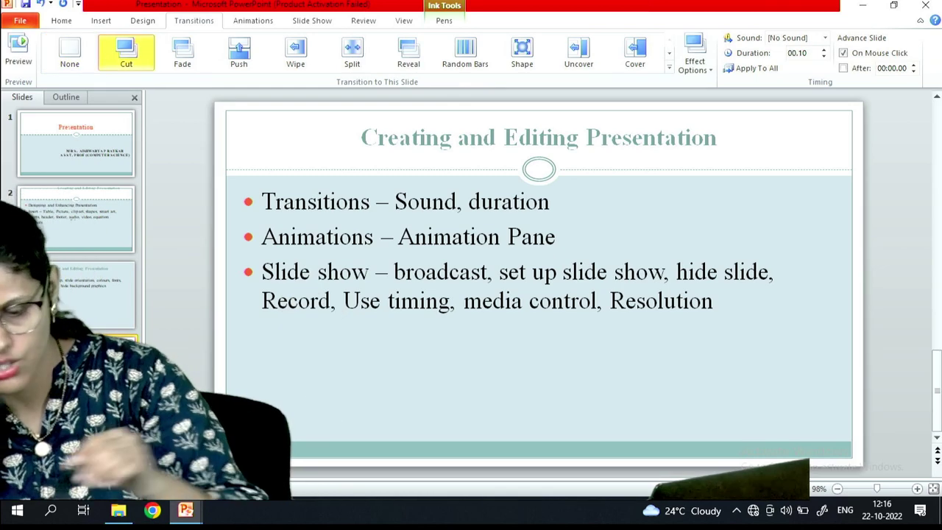
{"action": "left_click", "coordinate": [185, 52]}
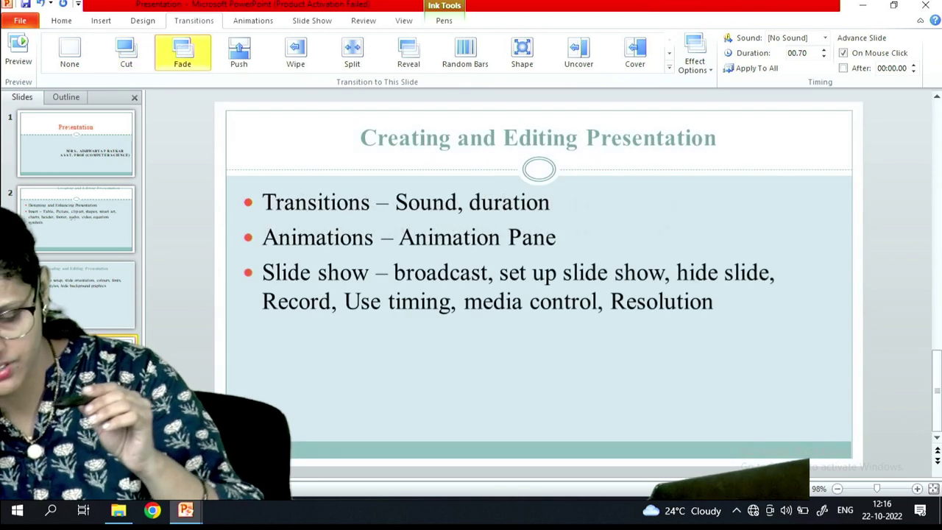
{"action": "left_click", "coordinate": [238, 51]}
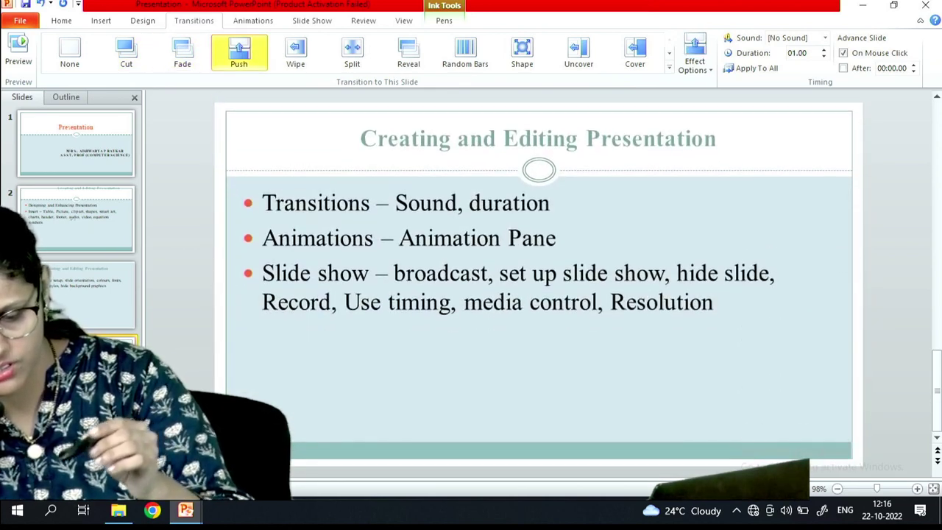
{"action": "left_click", "coordinate": [296, 50]}
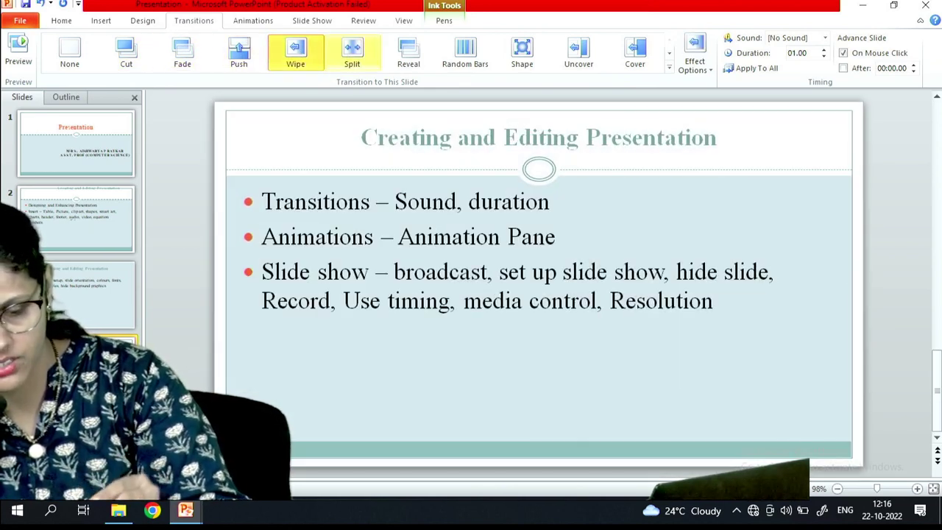
{"action": "left_click", "coordinate": [408, 52]}
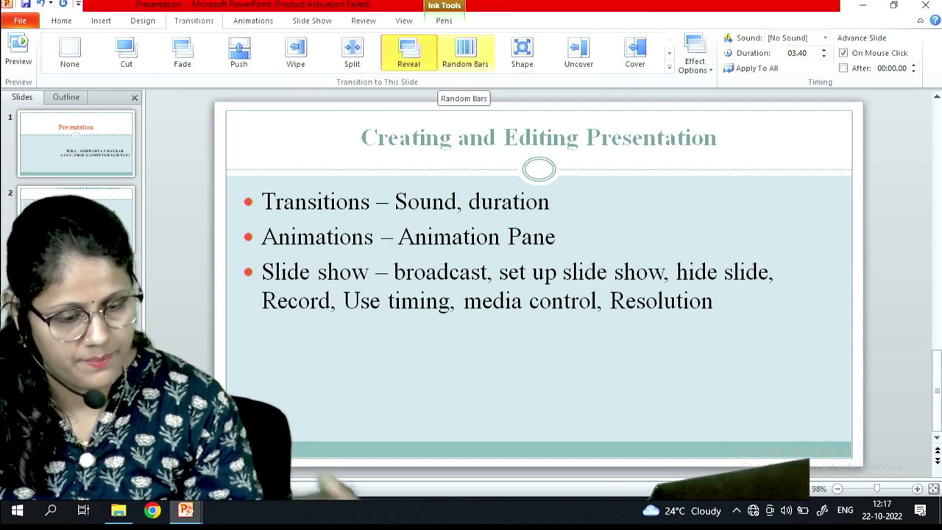
{"action": "left_click", "coordinate": [824, 38]}
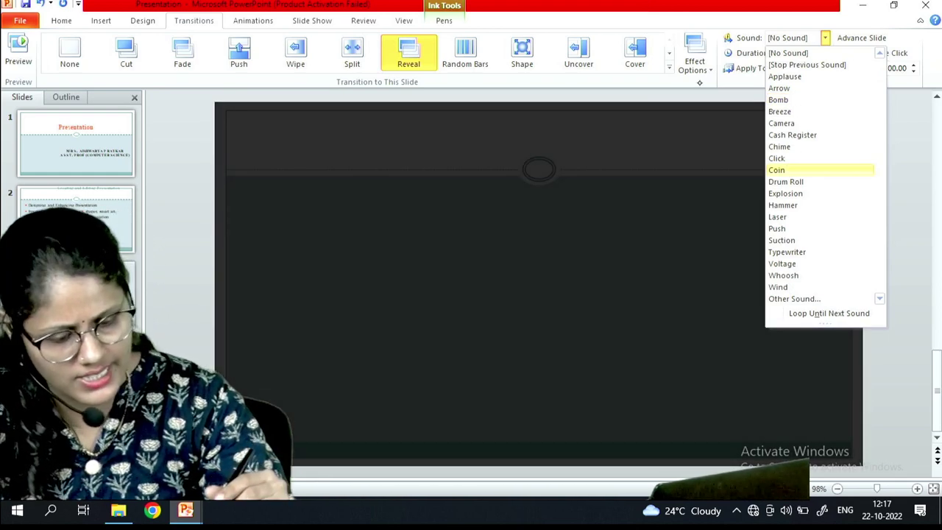
{"action": "key", "text": "Escape"}
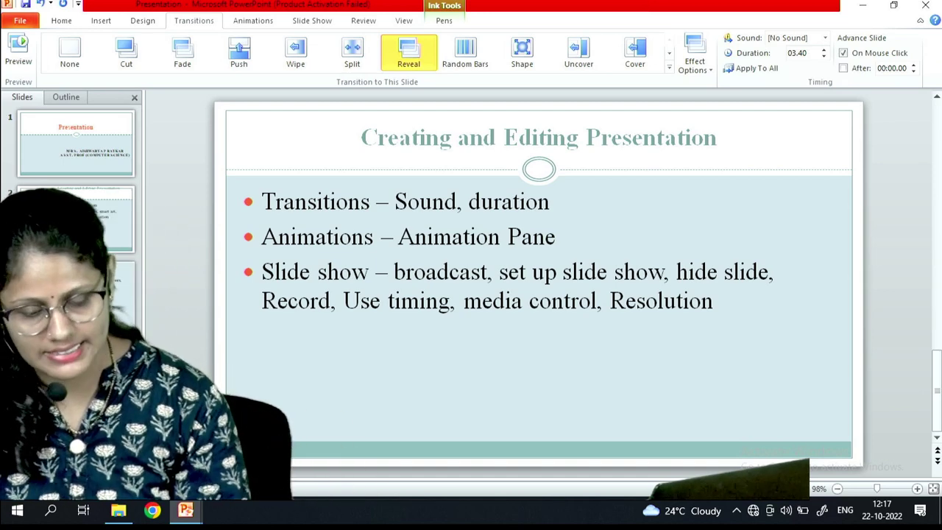
Apply the Shape entrance to the bullet list after previewing Appear through Wipe.
{"action": "left_click", "coordinate": [253, 20]}
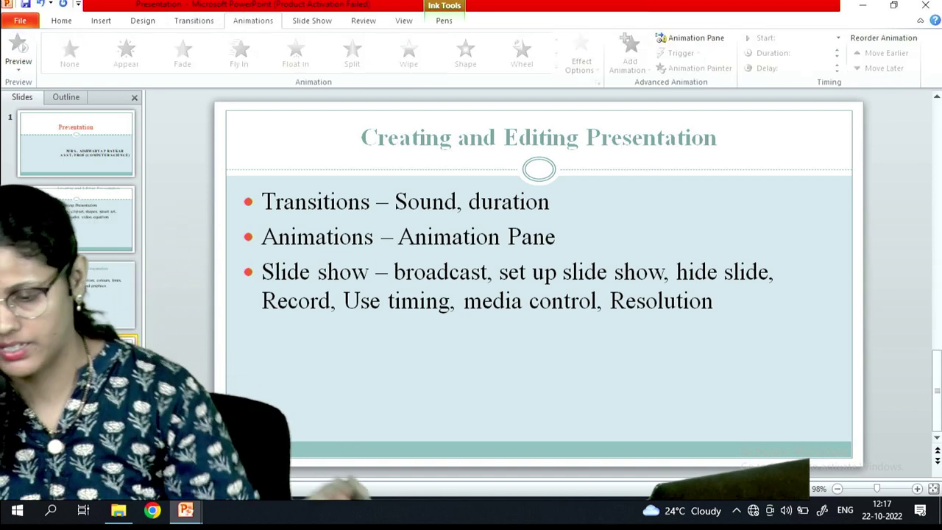
{"action": "left_click", "coordinate": [424, 272]}
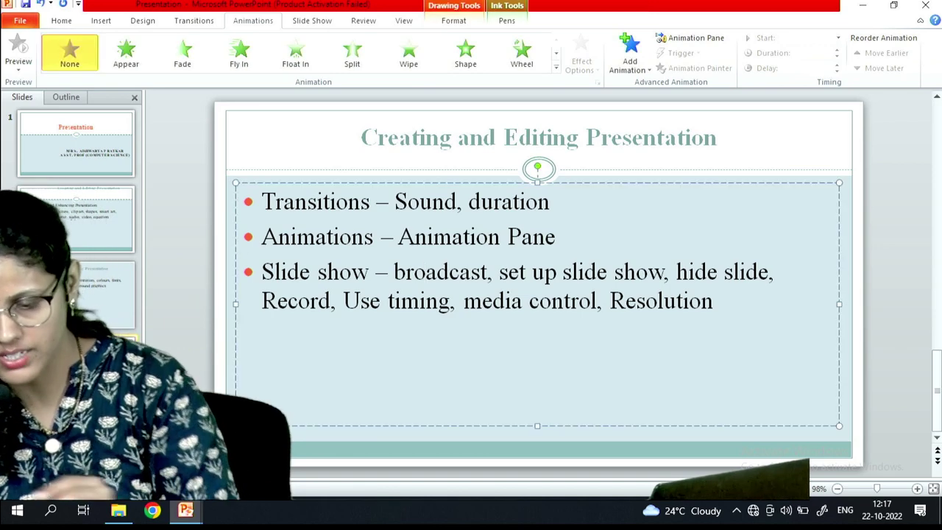
{"action": "left_click", "coordinate": [126, 51]}
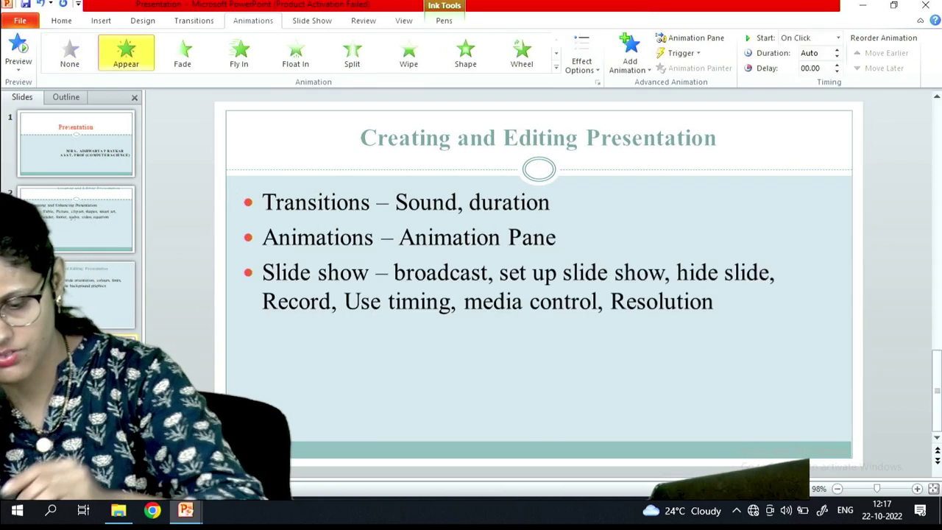
{"action": "left_click", "coordinate": [183, 51]}
{"action": "left_click", "coordinate": [239, 52]}
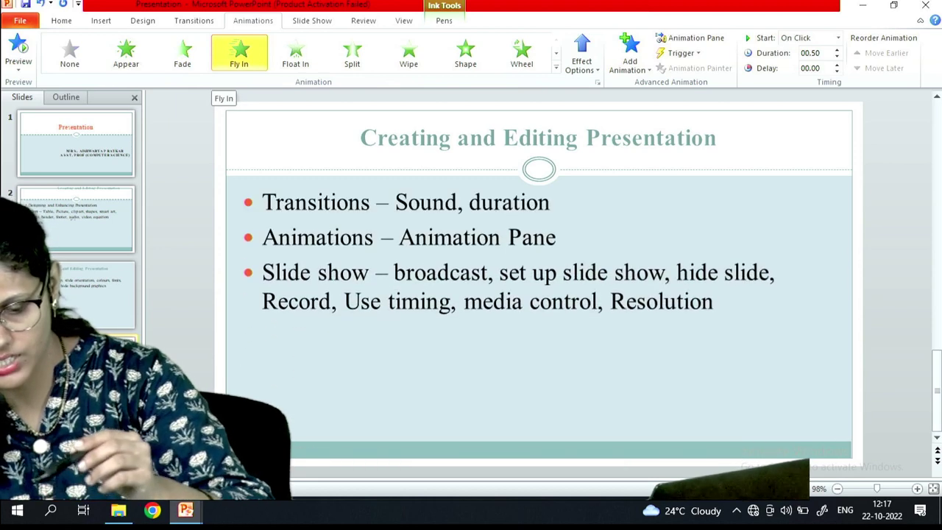
{"action": "left_click", "coordinate": [295, 51]}
{"action": "left_click", "coordinate": [352, 51]}
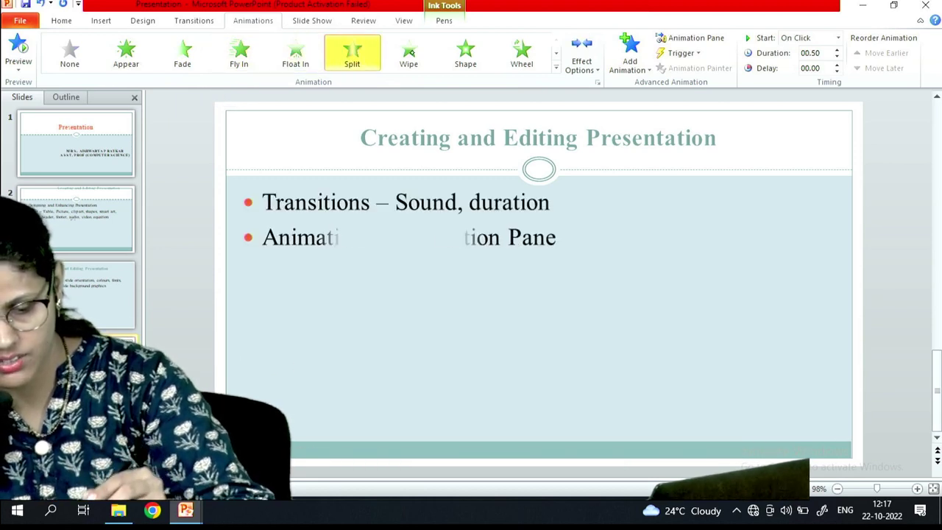
{"action": "left_click", "coordinate": [408, 51]}
{"action": "left_click", "coordinate": [465, 51]}
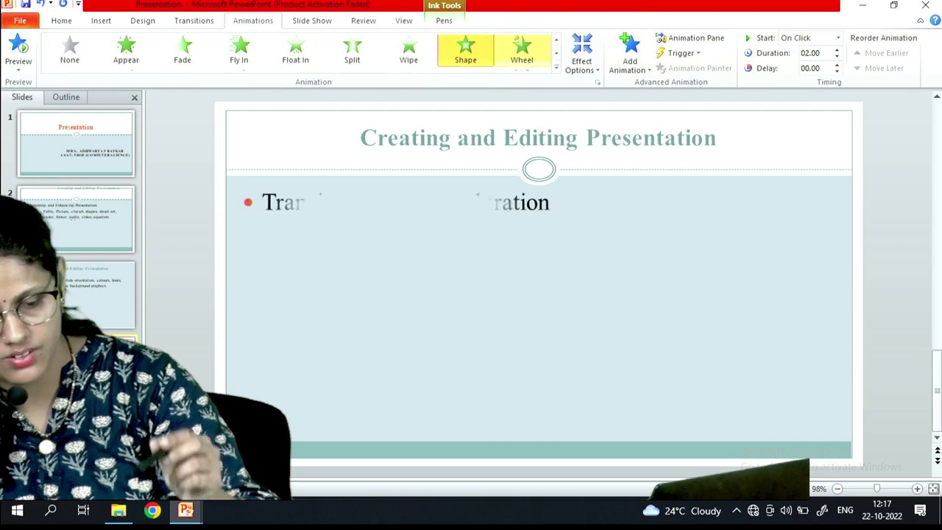
{"action": "left_click", "coordinate": [555, 67]}
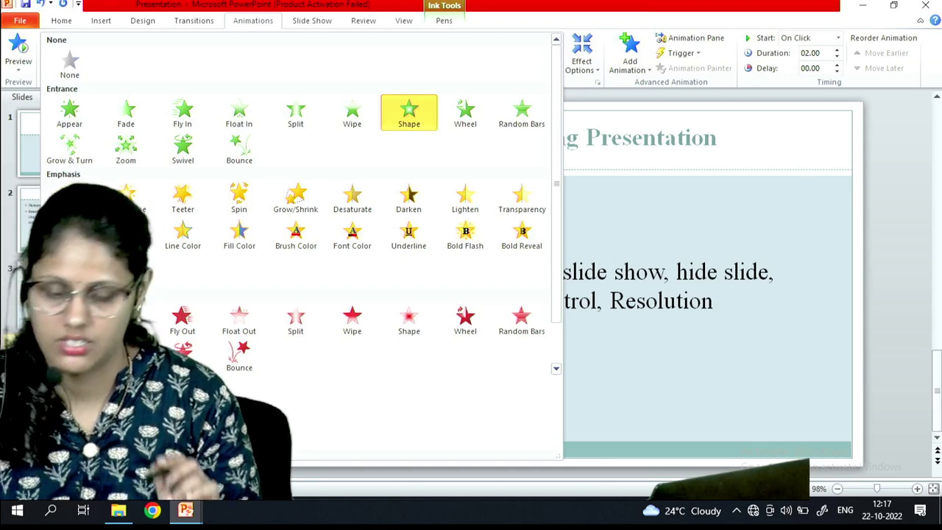
{"action": "left_click", "coordinate": [622, 241]}
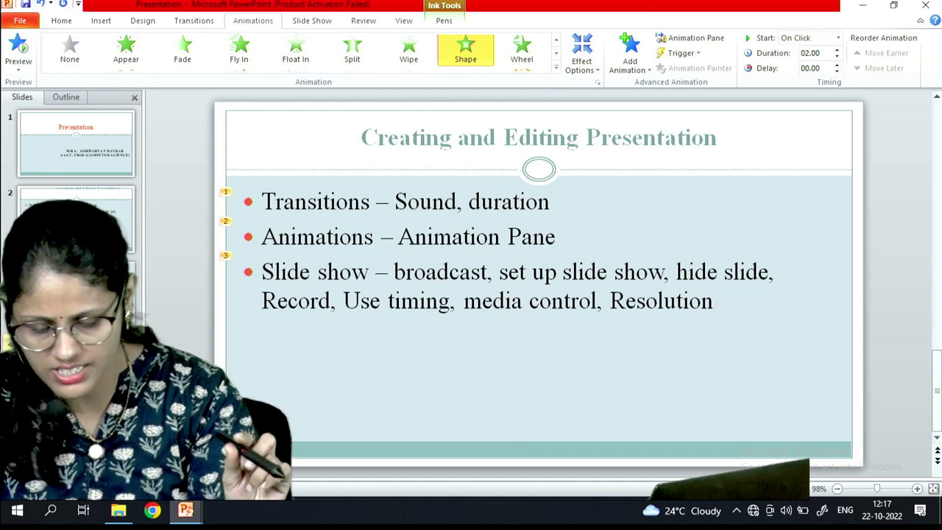
Set the Shape animation's direction to In and check the Trigger options.
{"action": "left_click", "coordinate": [581, 58]}
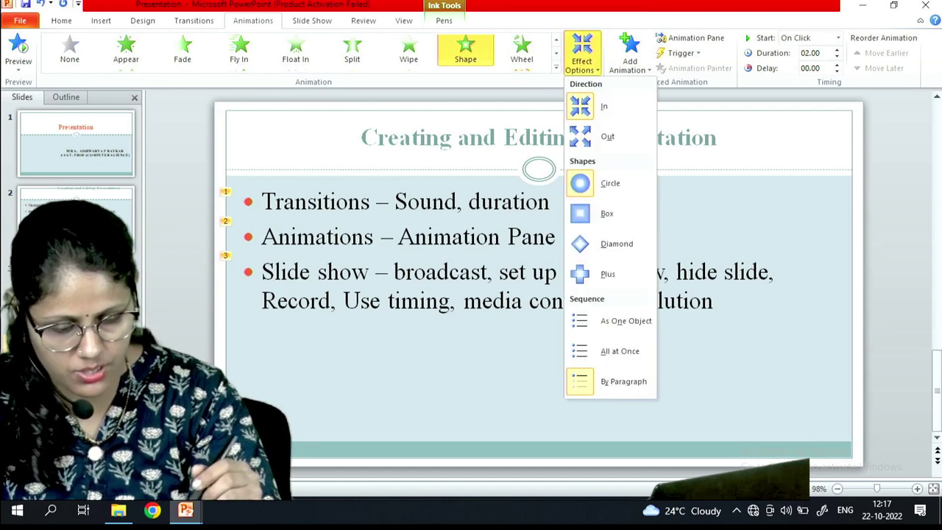
{"action": "left_click", "coordinate": [610, 108]}
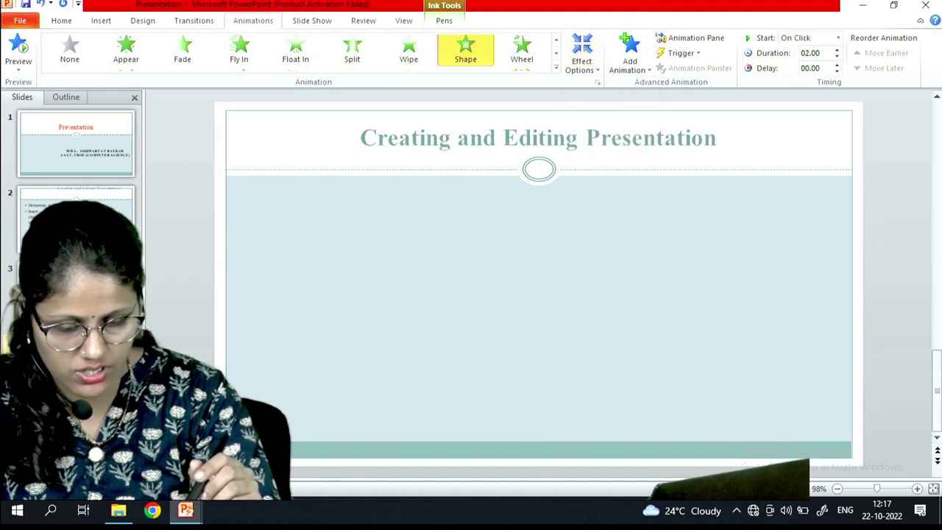
{"action": "left_click", "coordinate": [583, 62]}
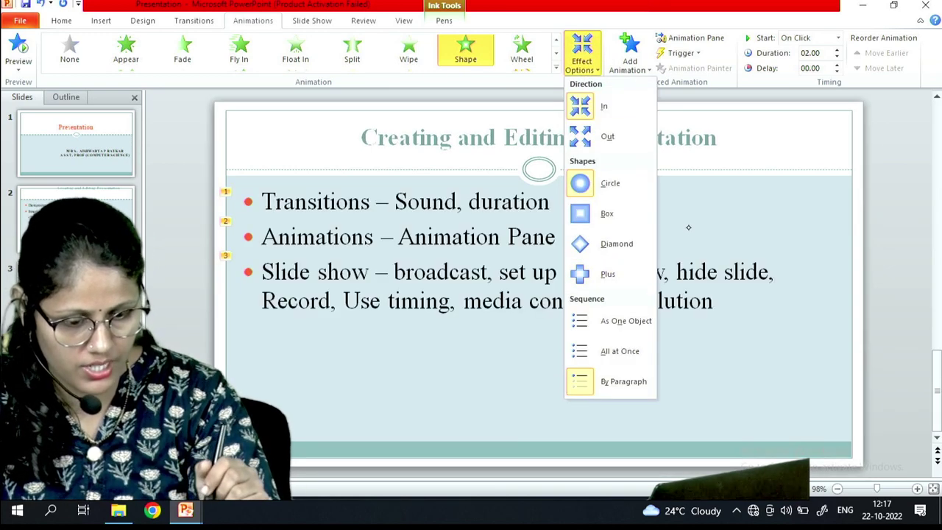
{"action": "key", "text": "Escape"}
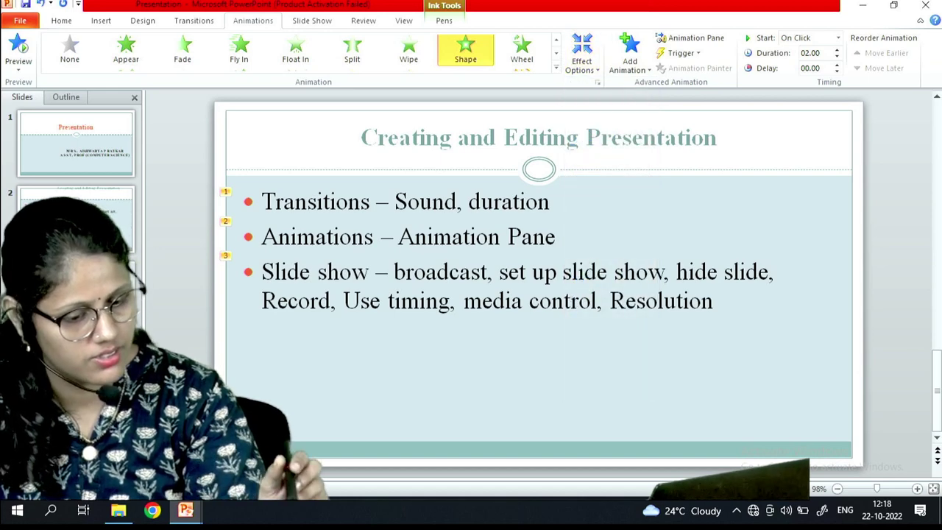
{"action": "left_click", "coordinate": [680, 53]}
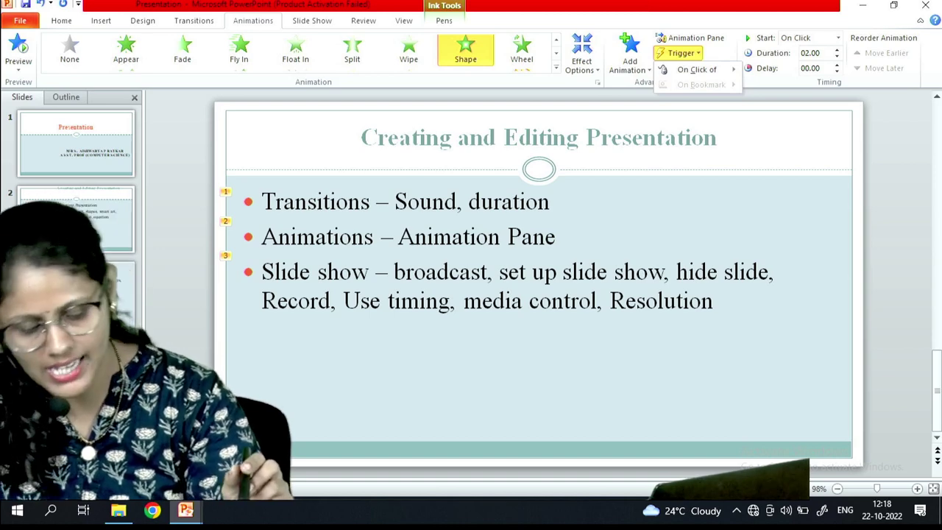
Run the slide show from the first slide past the graphics warning, then end it.
{"action": "left_click", "coordinate": [312, 20]}
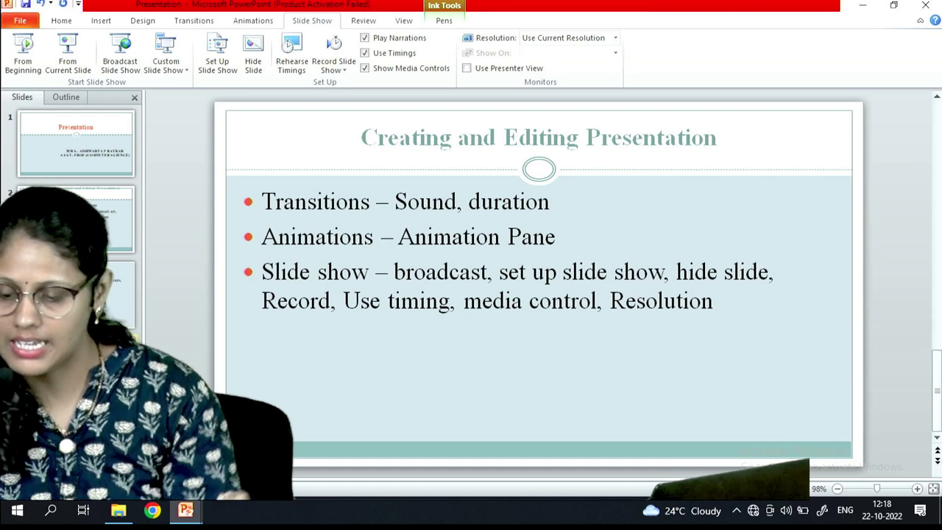
{"action": "left_click", "coordinate": [23, 51]}
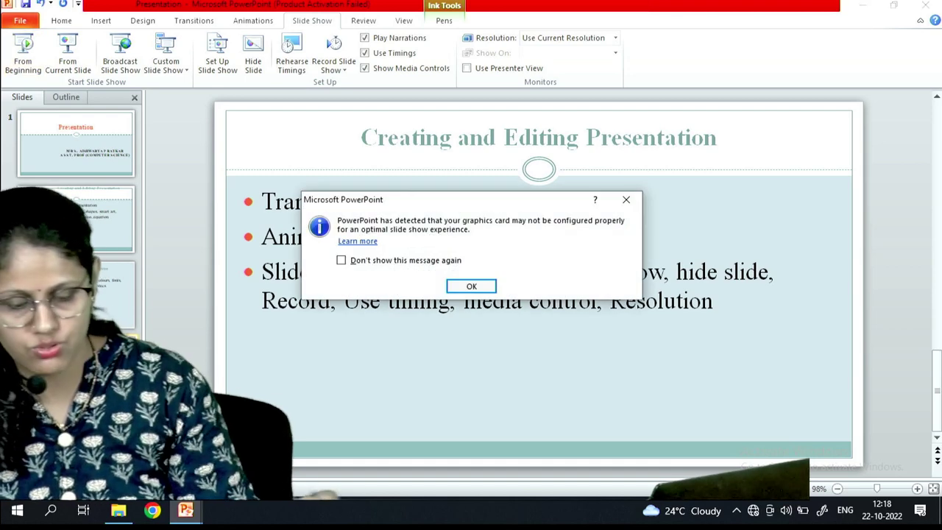
{"action": "key", "text": "Return"}
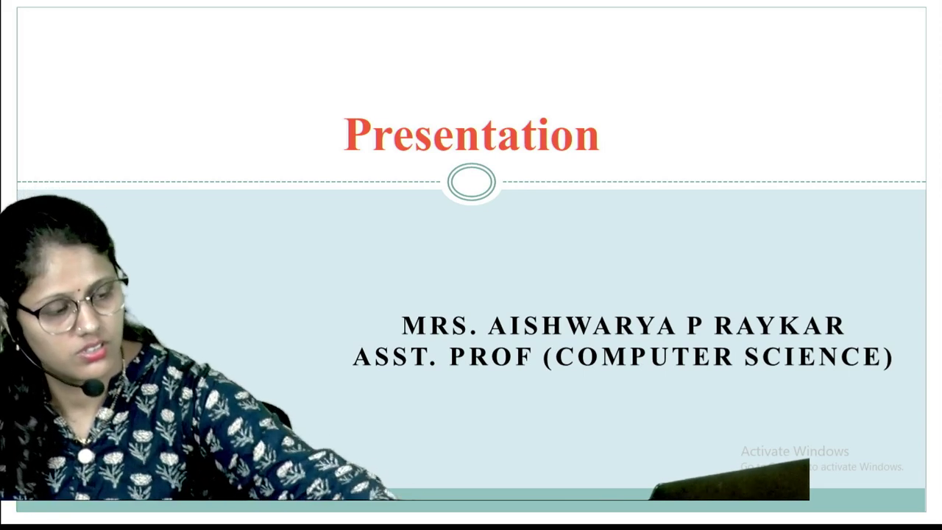
{"action": "key", "text": "Escape"}
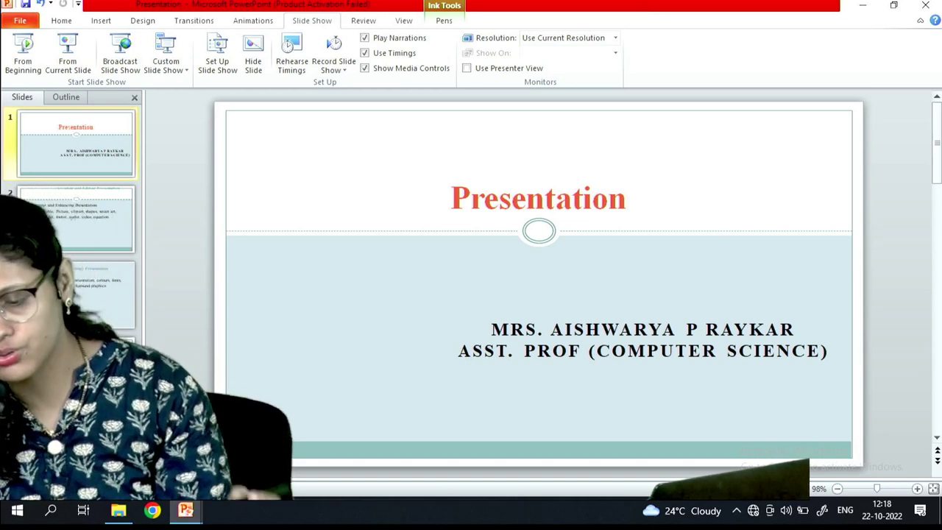
Look at Broadcast Slide Show, then hide the Creating and Editing Presentation slide.
{"action": "left_click", "coordinate": [120, 55]}
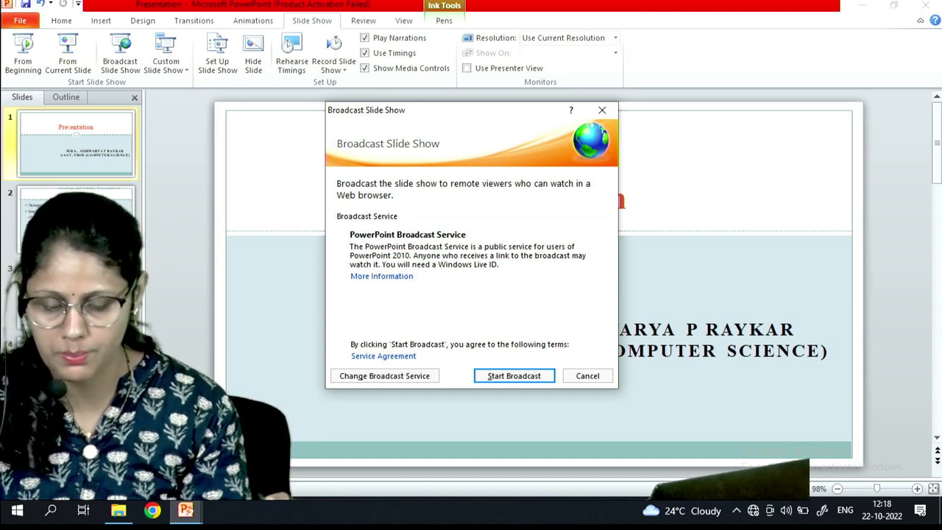
{"action": "left_click", "coordinate": [602, 109]}
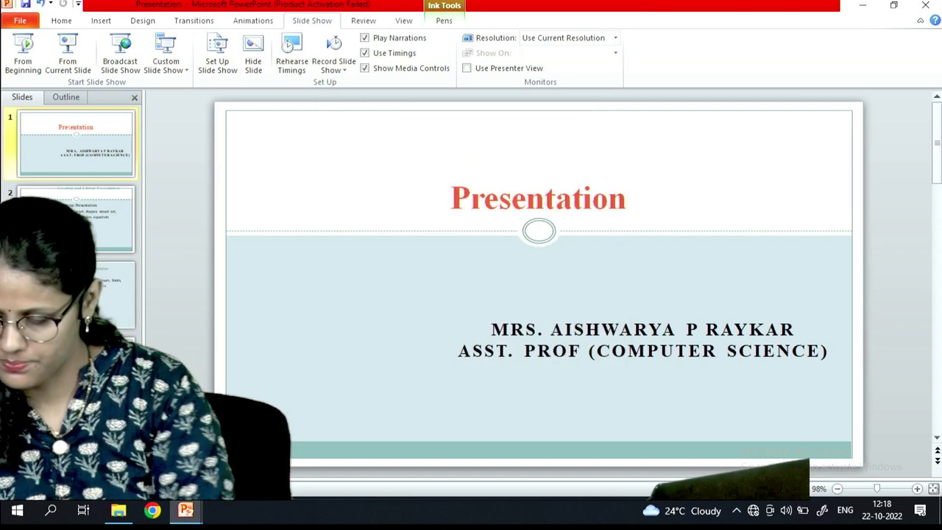
{"action": "left_click", "coordinate": [76, 218]}
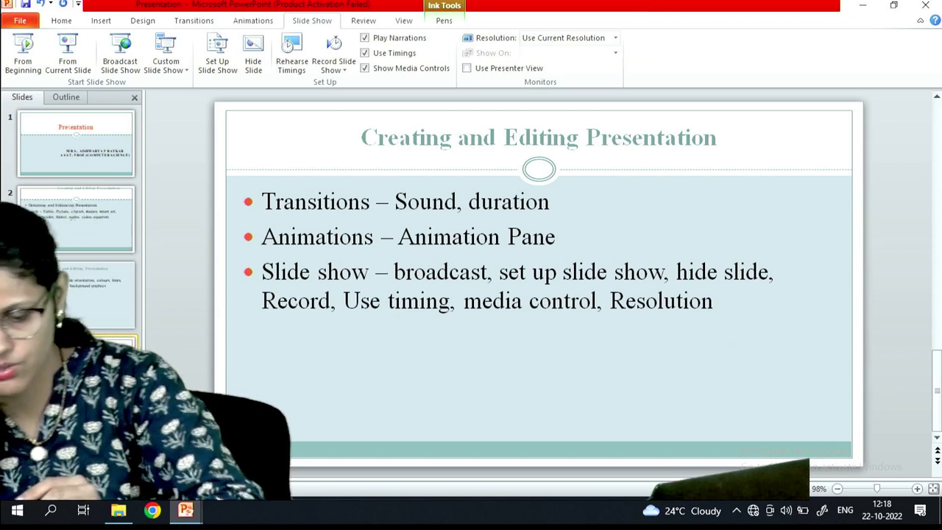
{"action": "left_click", "coordinate": [253, 59]}
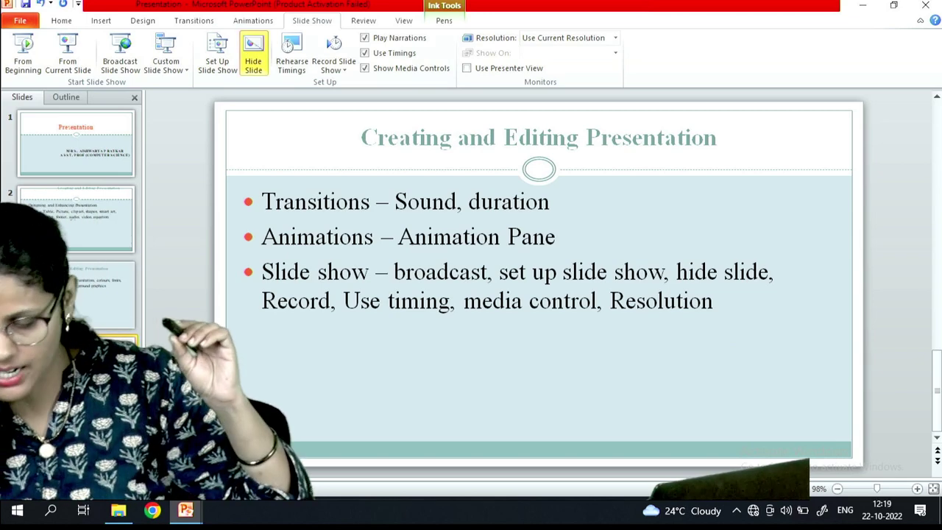